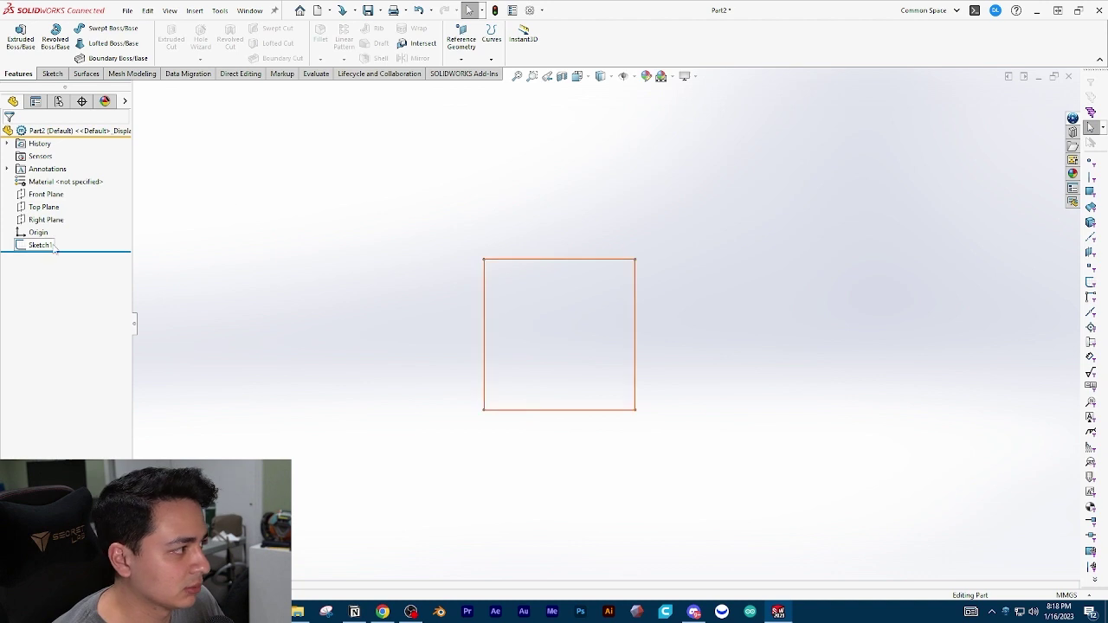
pyautogui.click(102, 250)
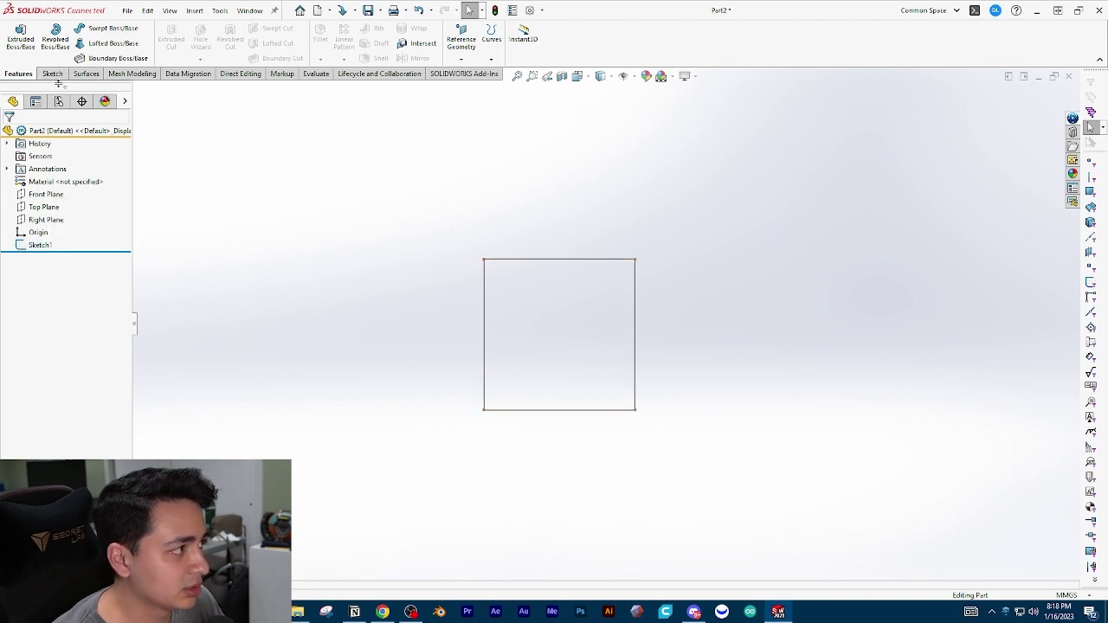
pyautogui.click(40, 245)
pyautogui.click(54, 209)
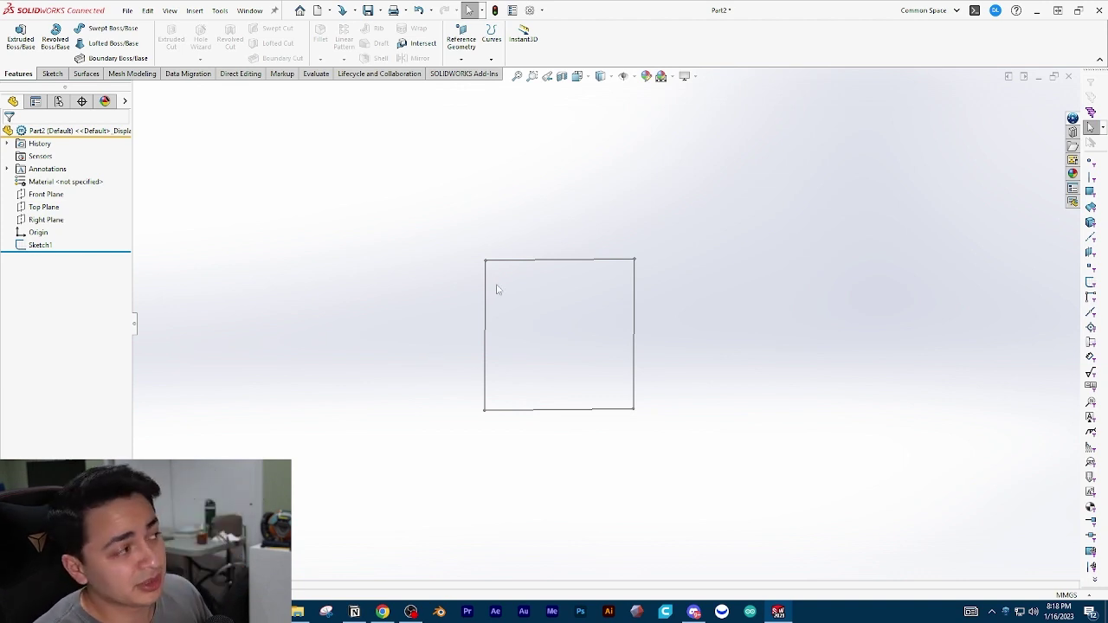
pyautogui.scroll(1, 606, 333)
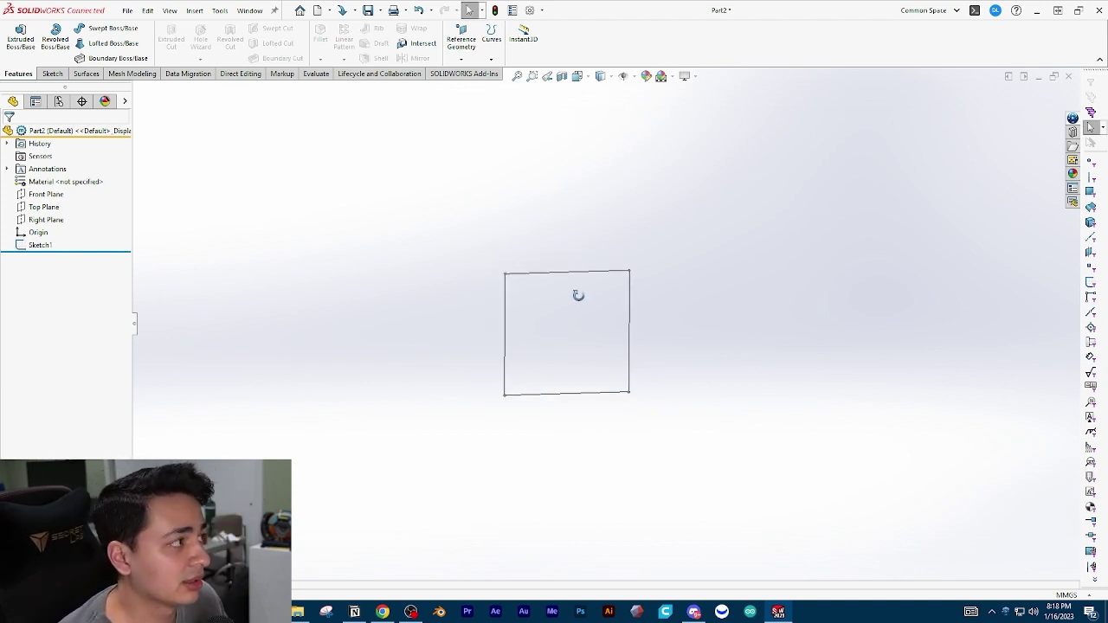
pyautogui.moveTo(579, 295)
pyautogui.mouseDown(button='middle')
pyautogui.moveTo(611, 311)
pyautogui.moveTo(541, 287)
pyautogui.moveTo(566, 338)
pyautogui.moveTo(535, 283)
pyautogui.mouseUp(button='middle')
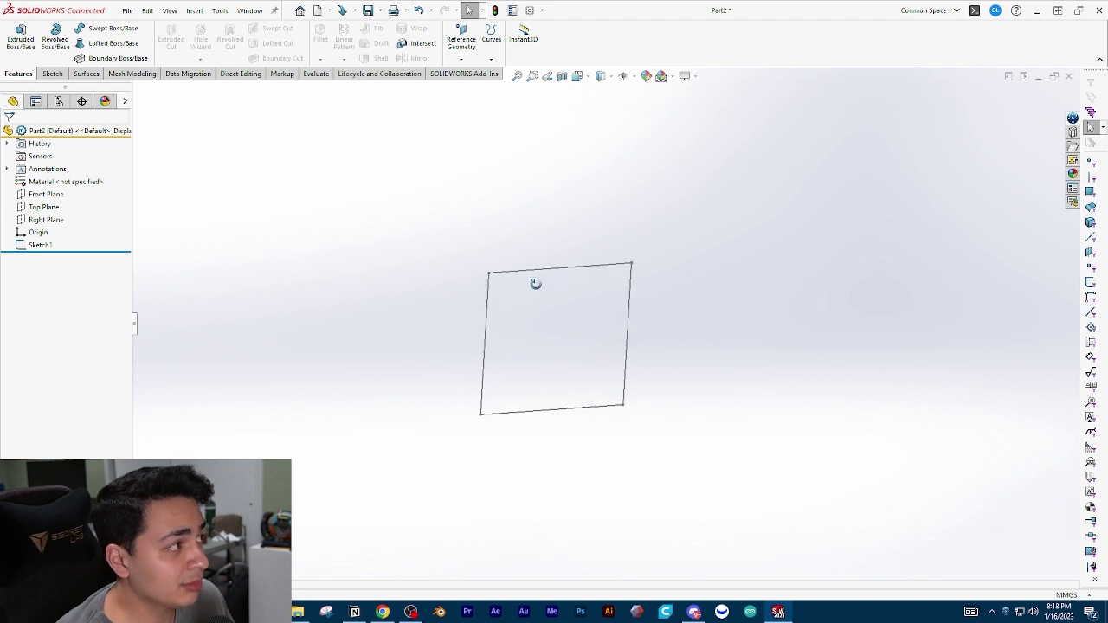
pyautogui.hotkey('ctrl', '1')
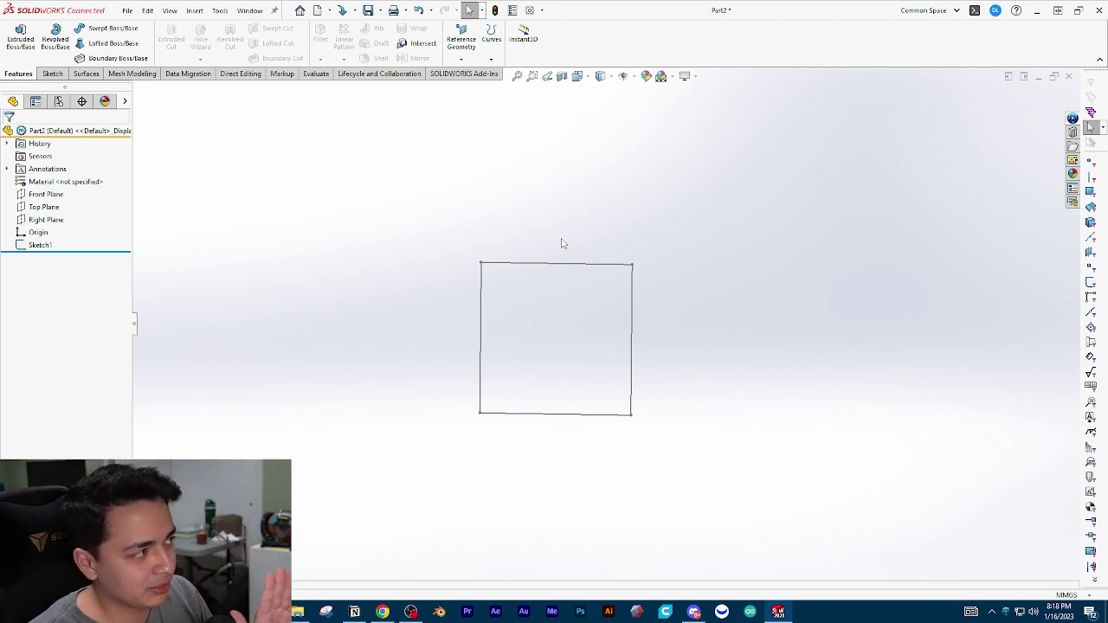
# - Extrude the square sketch as a blind boss 40 mm deep
pyautogui.click(41, 245)
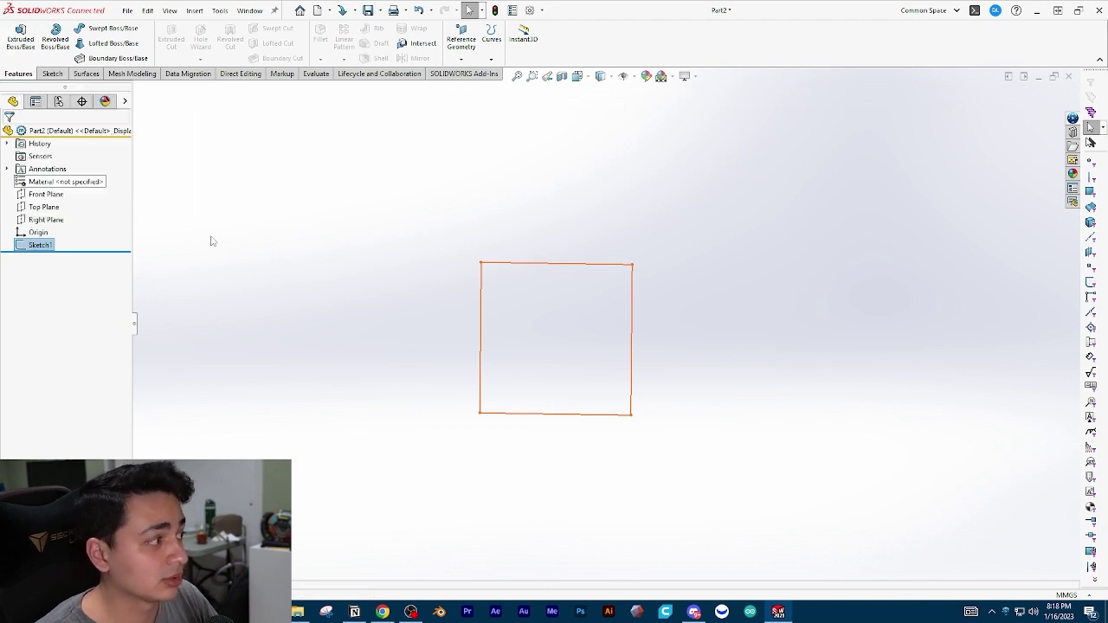
pyautogui.click(26, 51)
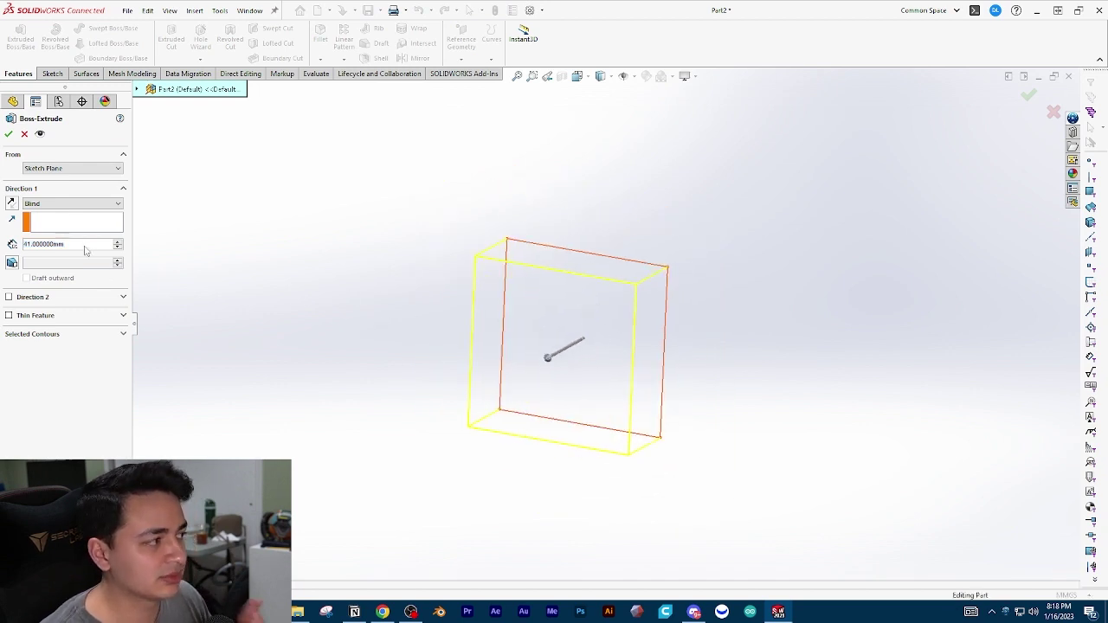
pyautogui.moveTo(93, 248); pyautogui.dragTo(23, 246)
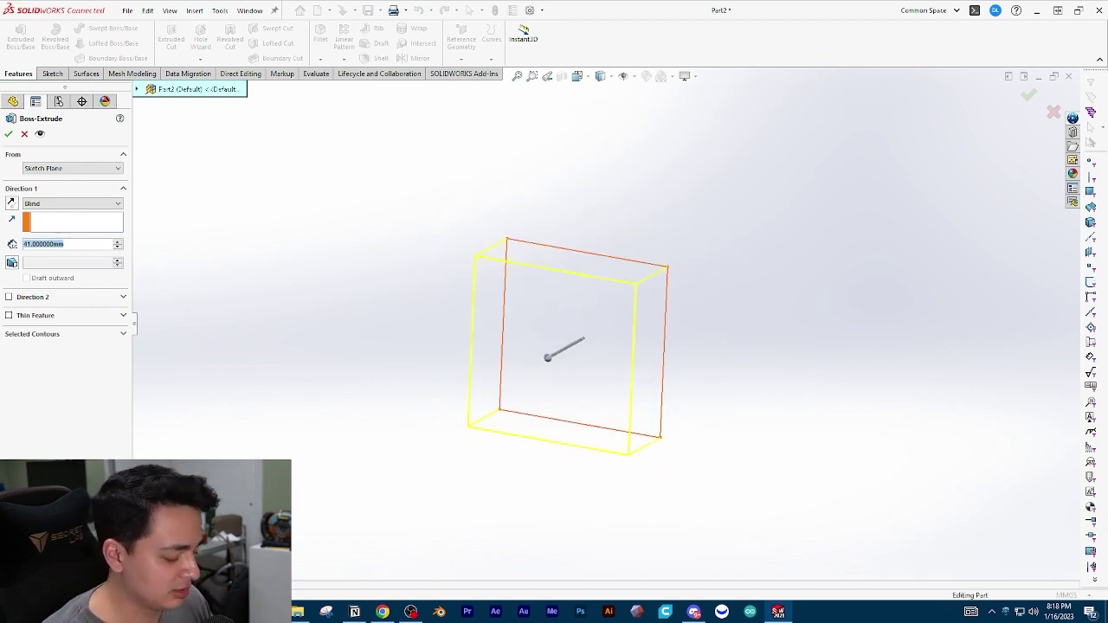
pyautogui.write('40')
pyautogui.press('Return')
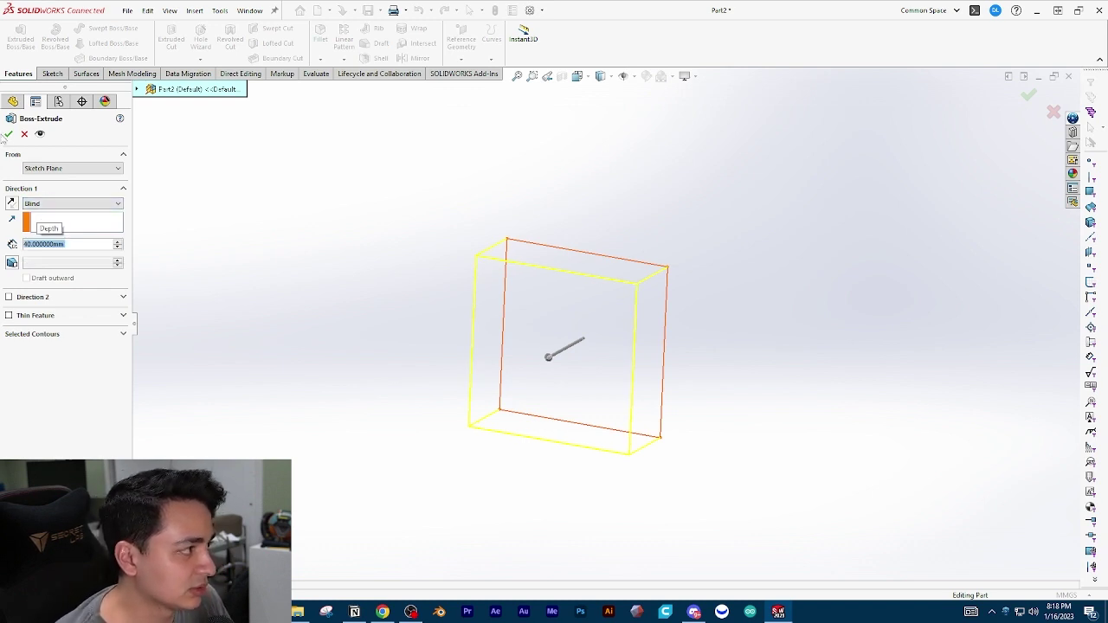
pyautogui.click(8, 133)
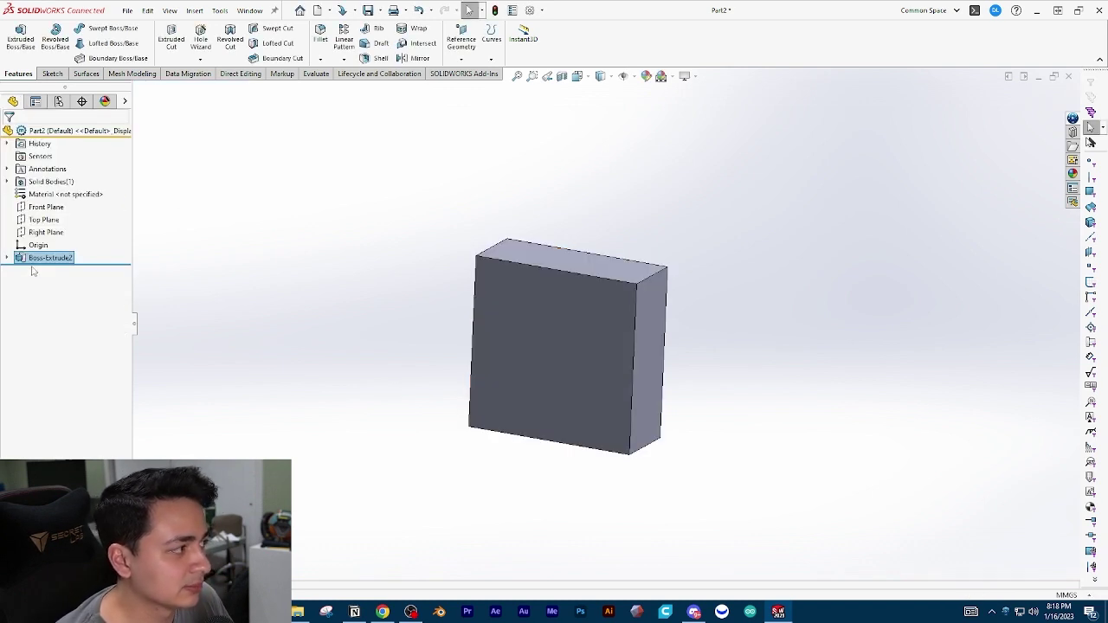
# - Open the extruded block's feature for editing and examine the available end conditions, keeping Blind
pyautogui.rightClick(29, 258)
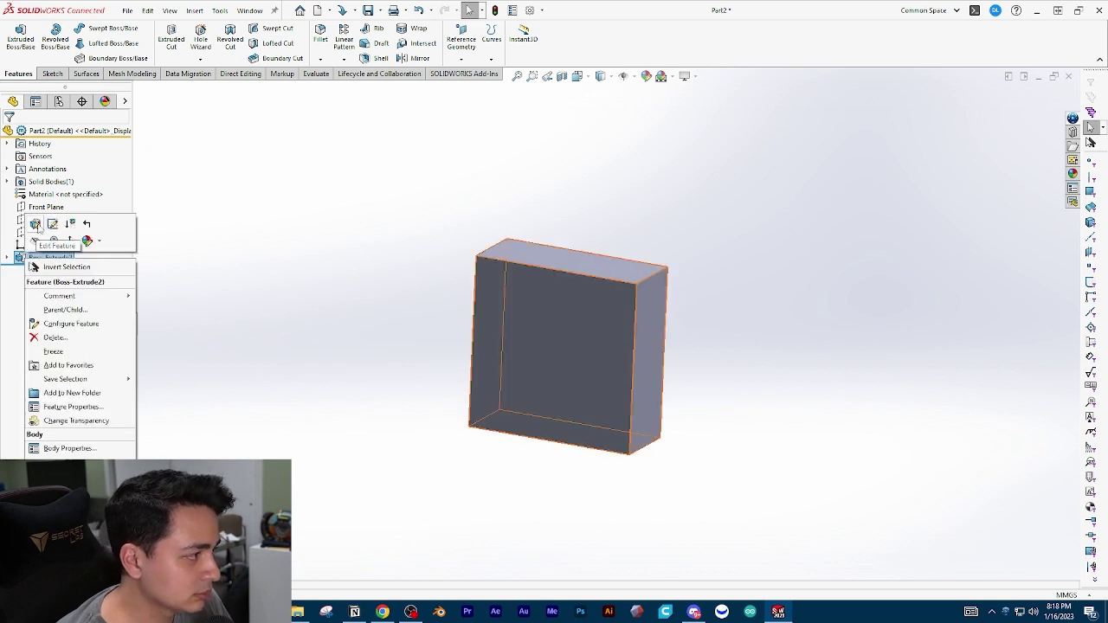
pyautogui.click(36, 224)
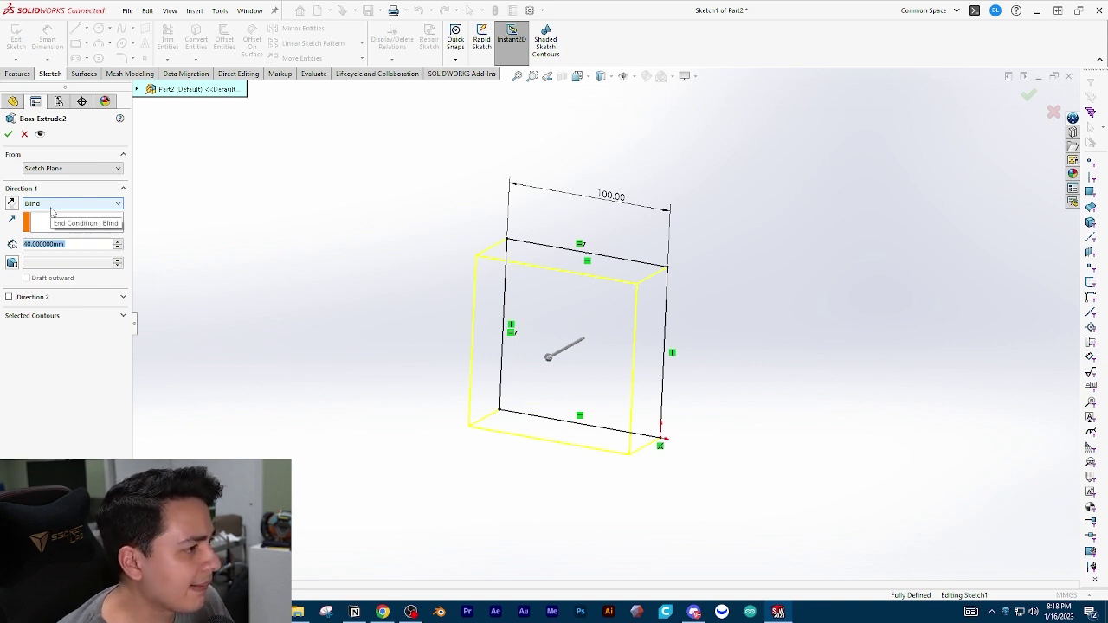
pyautogui.click(52, 205)
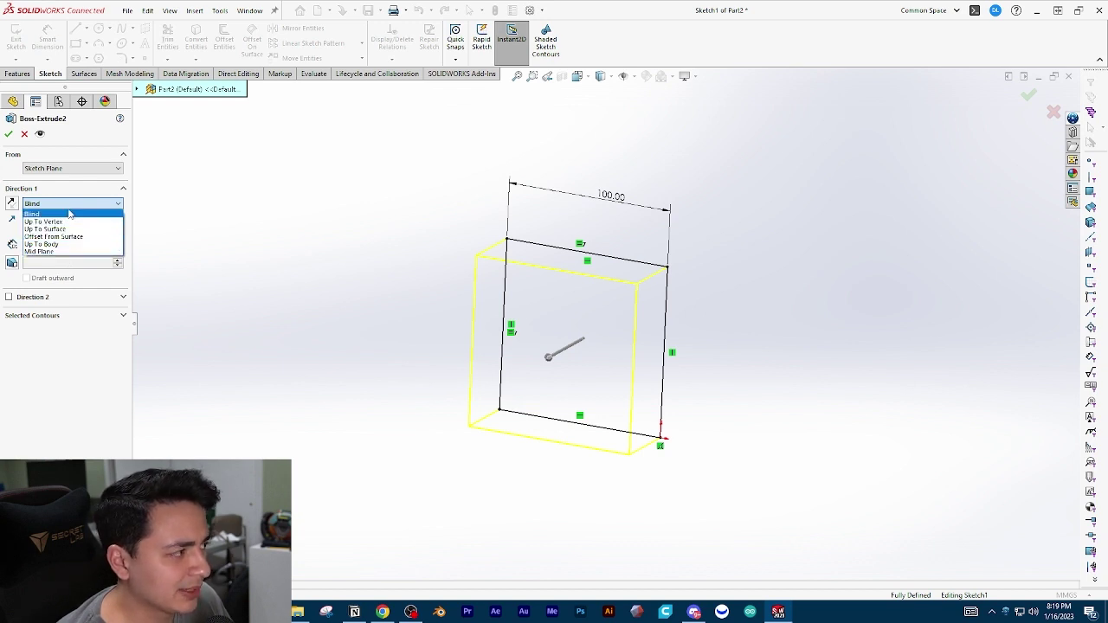
pyautogui.click(281, 215)
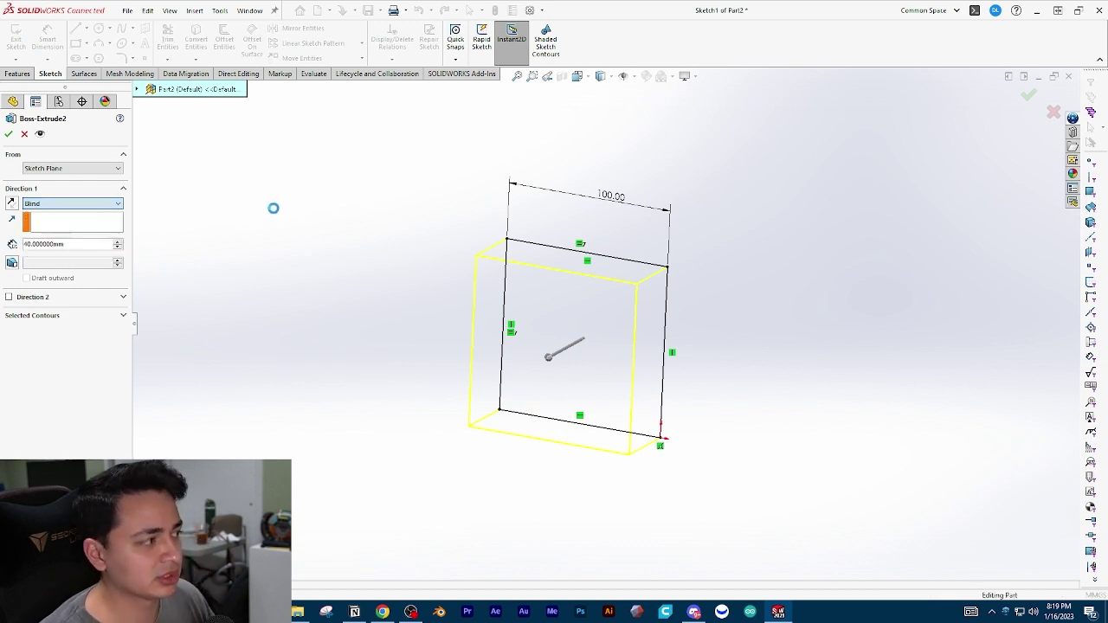
pyautogui.press('Return')
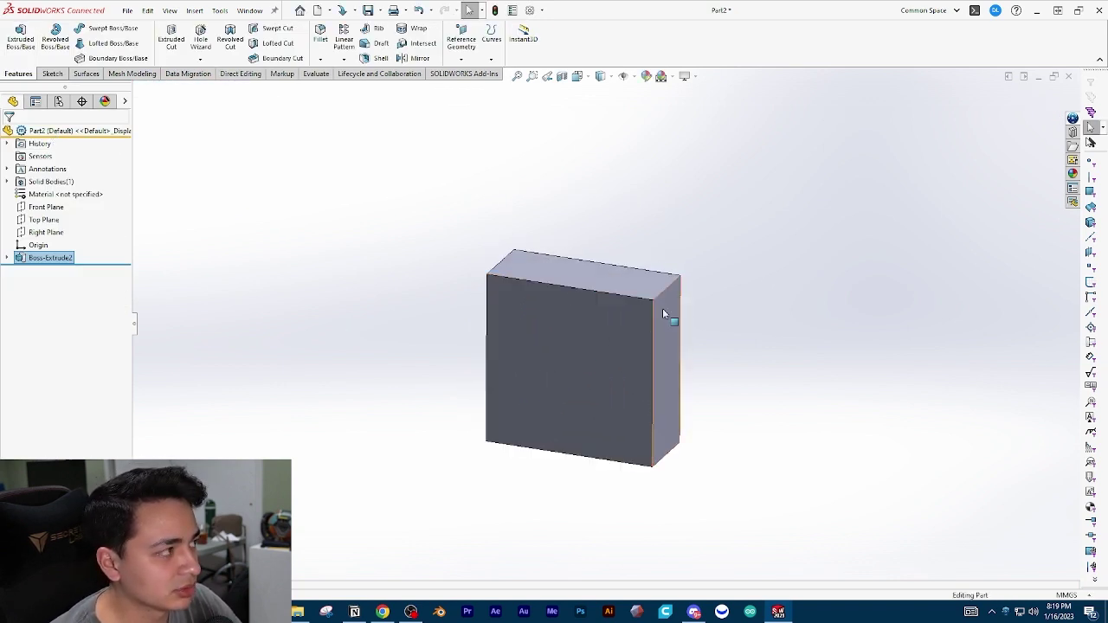
# - Delete the extruded block and its square sketch from the part
pyautogui.click(62, 258)
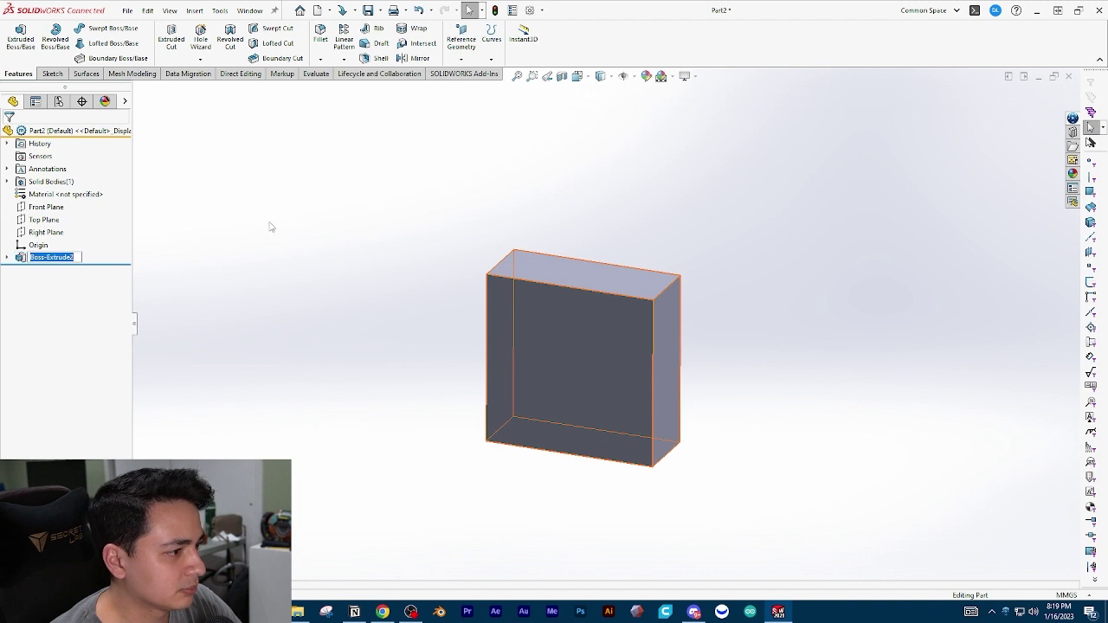
pyautogui.click(55, 234)
pyautogui.click(50, 258)
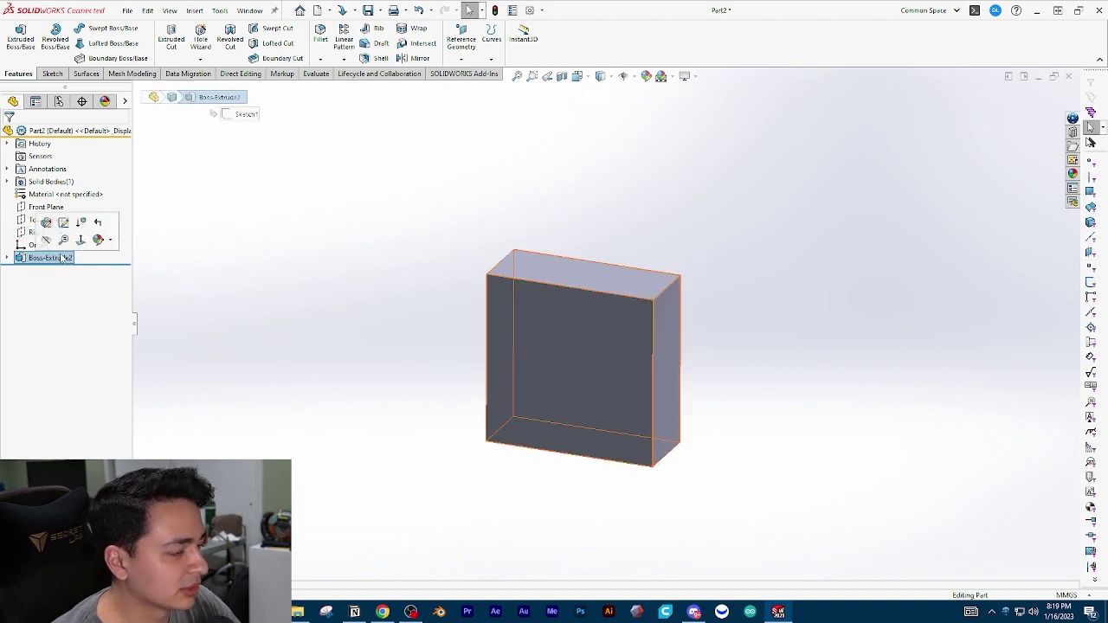
pyautogui.press('Delete')
pyautogui.press('Return')
pyautogui.click(41, 245)
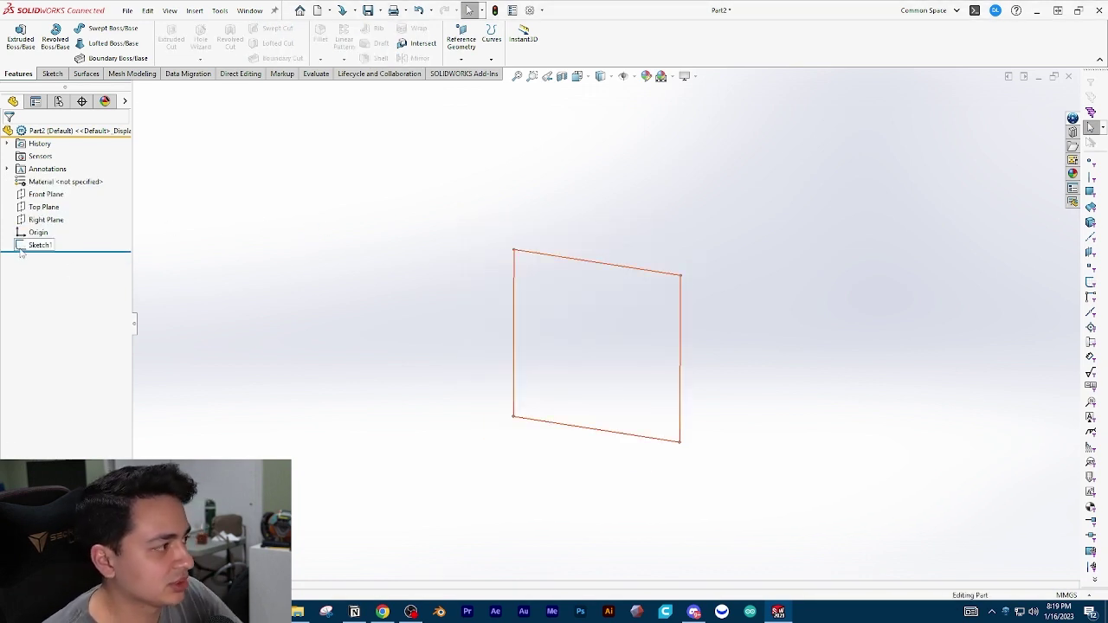
pyautogui.press('Delete')
pyautogui.press('Return')
# - Start a new sketch and draw a vertical line upward from the origin
pyautogui.click(52, 74)
pyautogui.click(17, 36)
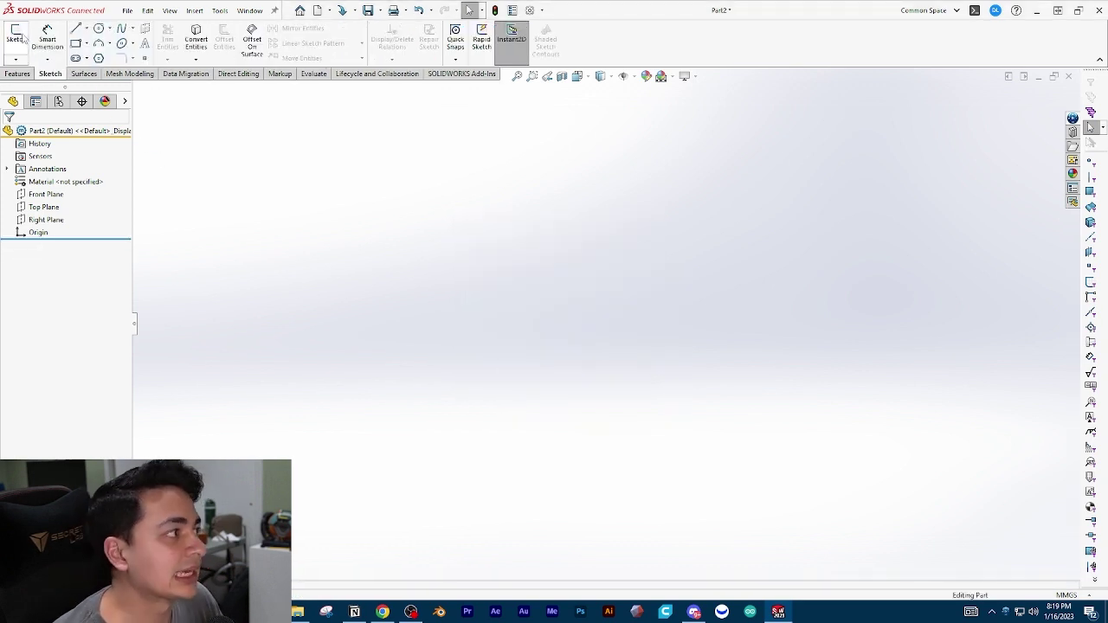
pyautogui.click(470, 250)
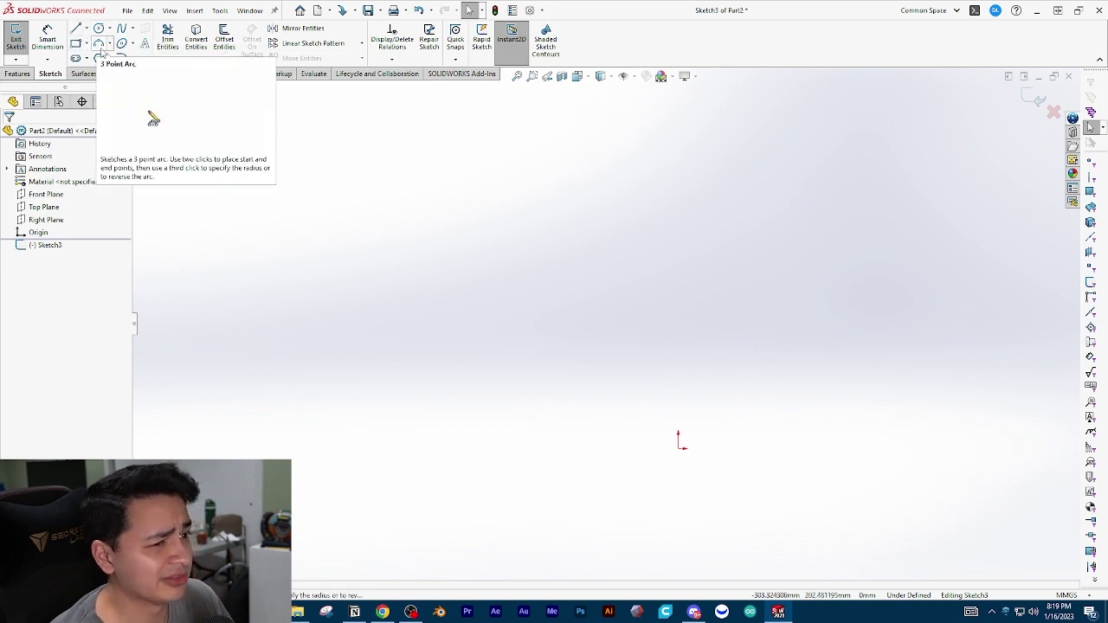
pyautogui.click(77, 30)
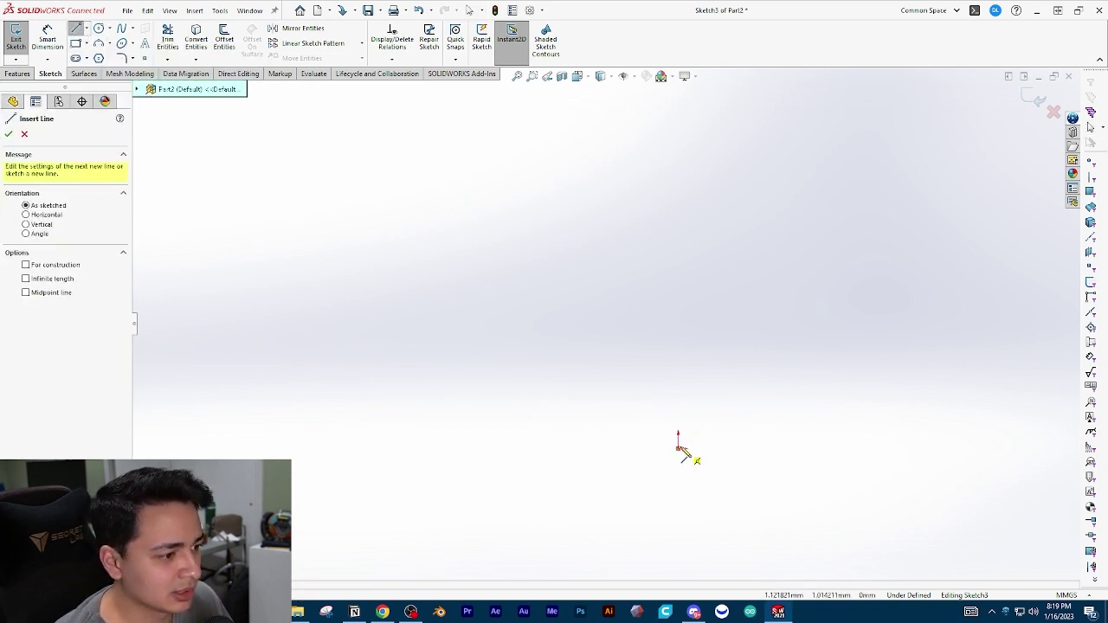
pyautogui.click(679, 446)
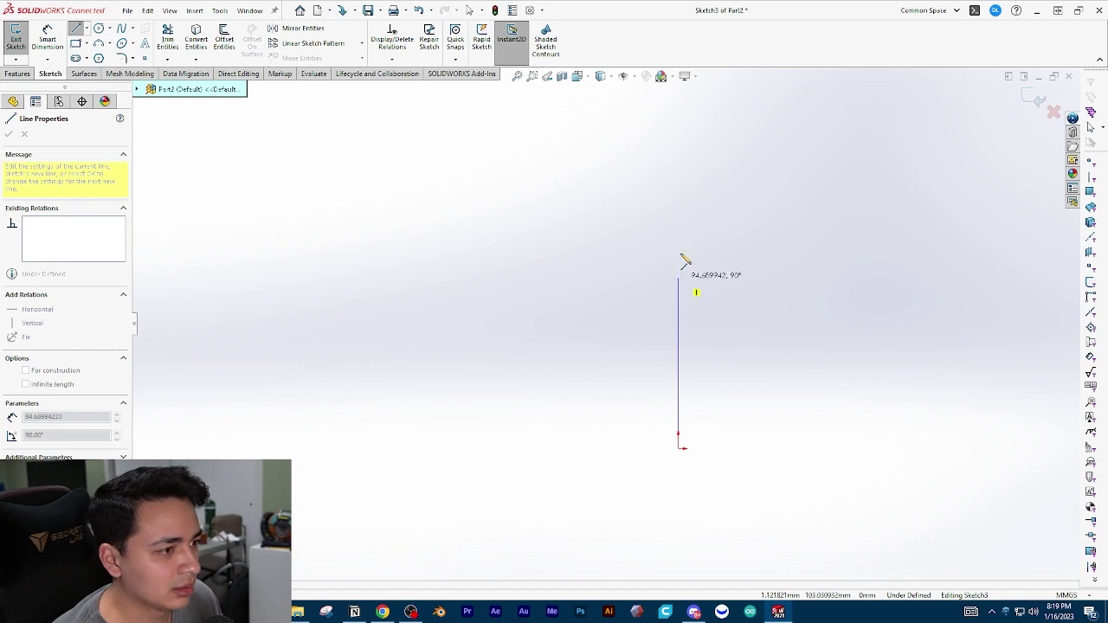
pyautogui.click(679, 202)
pyautogui.press('Escape')
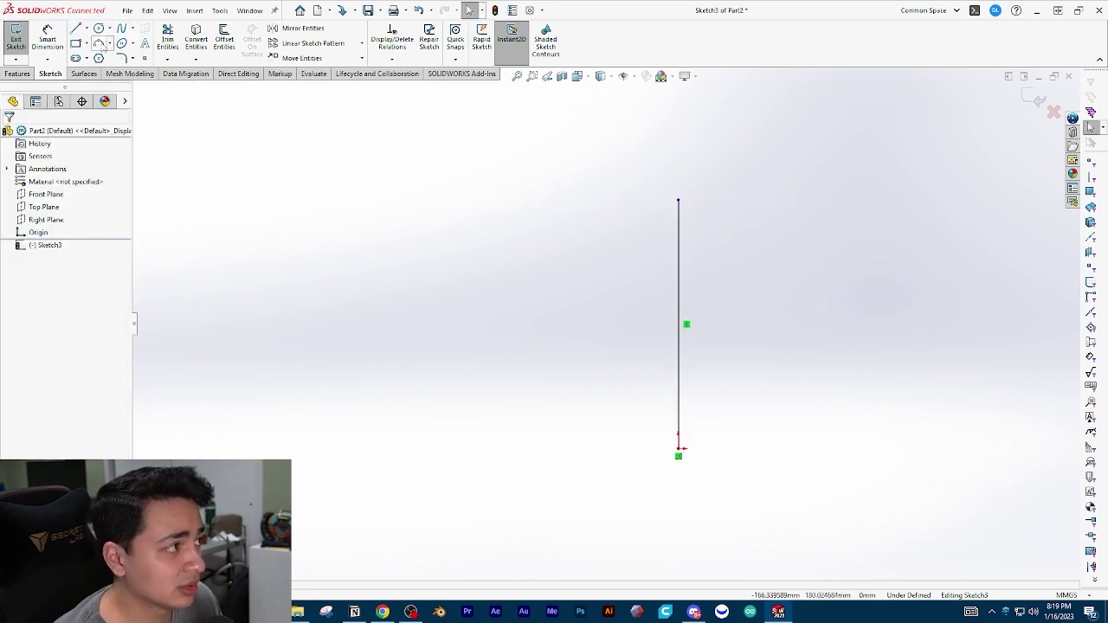
# - Draw a wavy spline from the vertical line's upper end back to the origin to close the profile, and exit the sketch
pyautogui.click(122, 28)
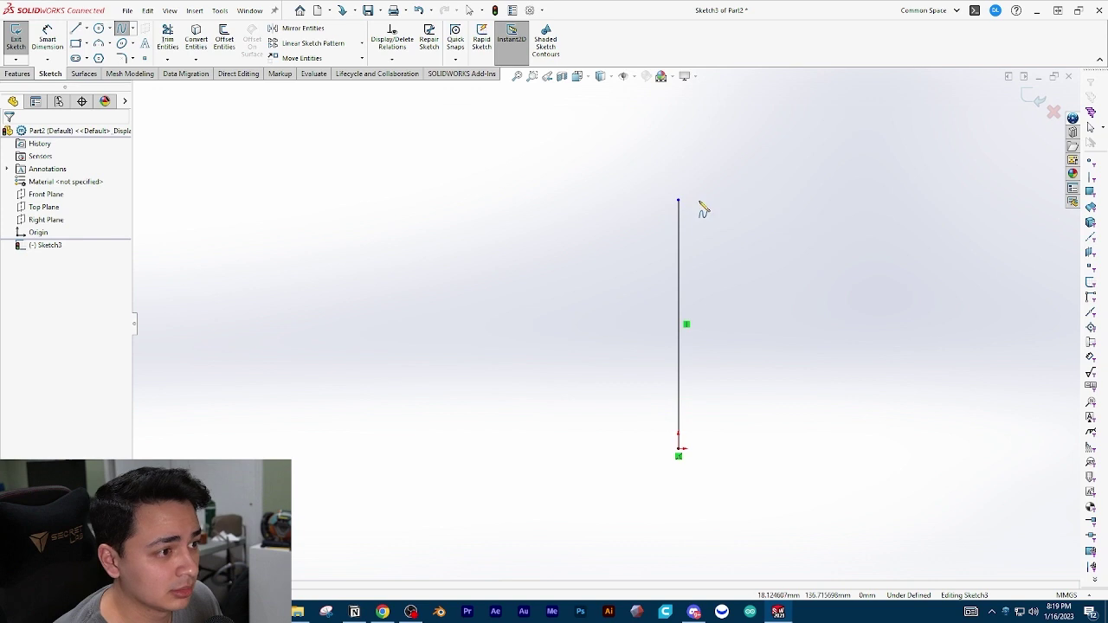
pyautogui.click(755, 214)
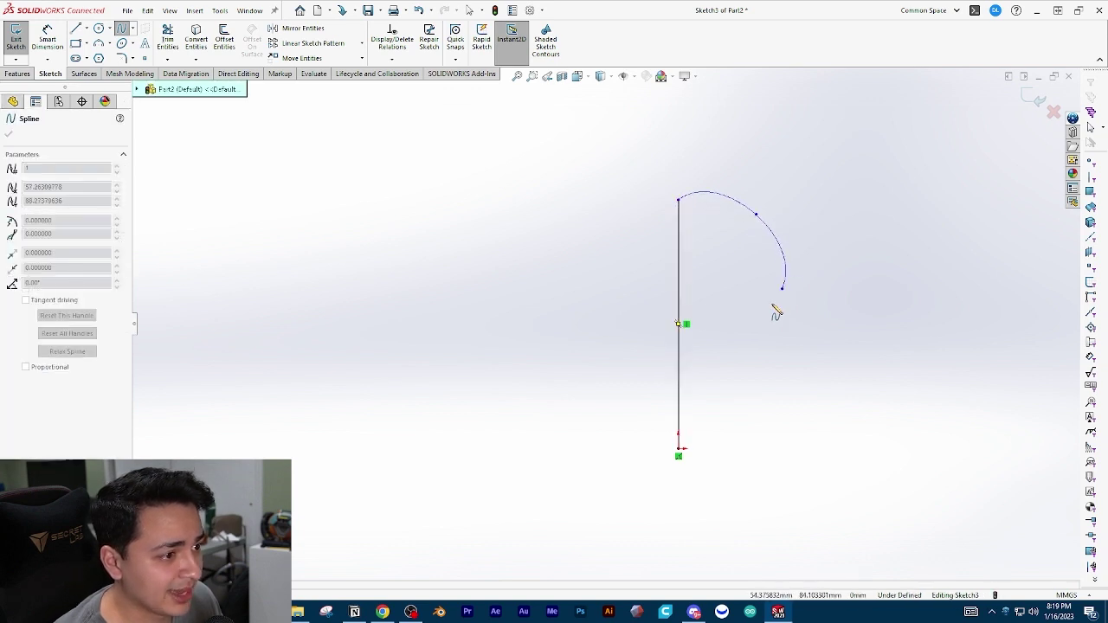
pyautogui.click(736, 347)
pyautogui.click(792, 399)
pyautogui.click(772, 448)
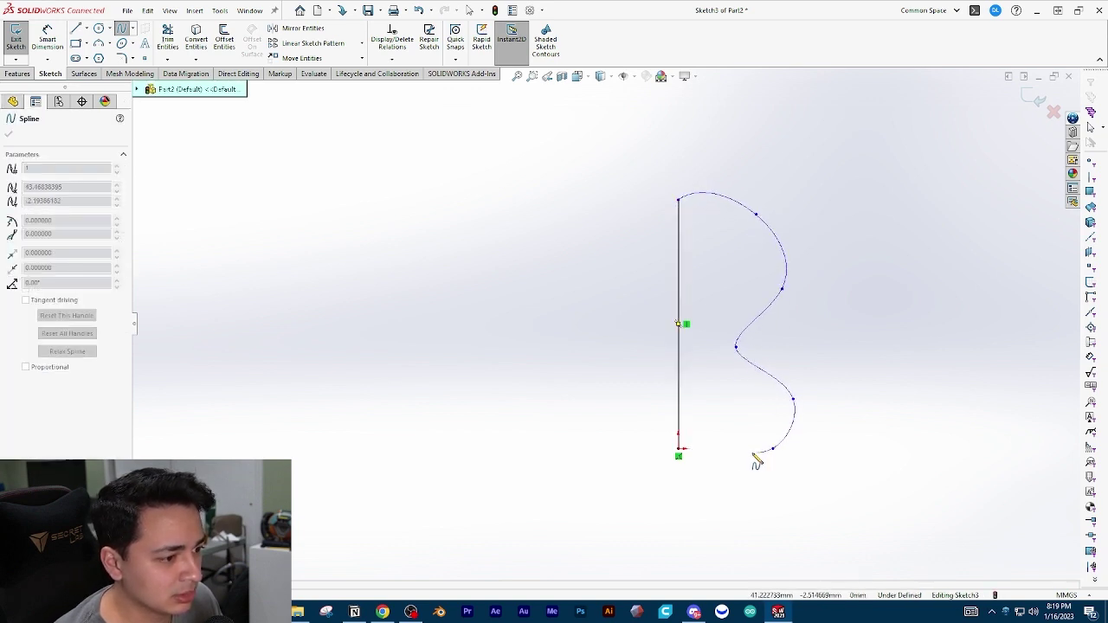
pyautogui.doubleClick(679, 451)
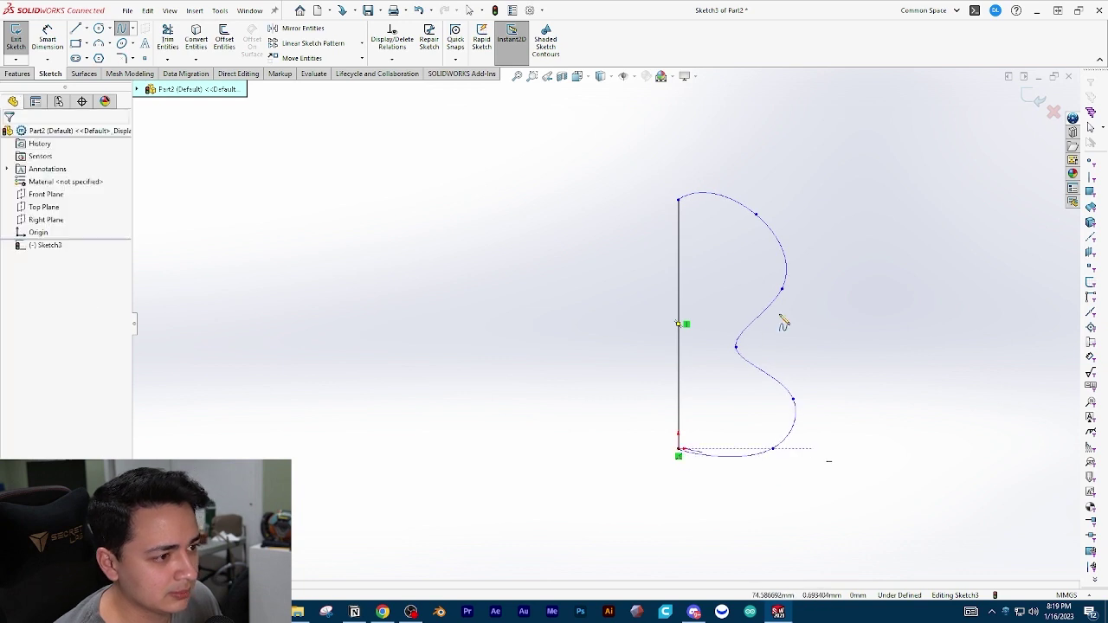
pyautogui.press('Escape')
pyautogui.click(18, 37)
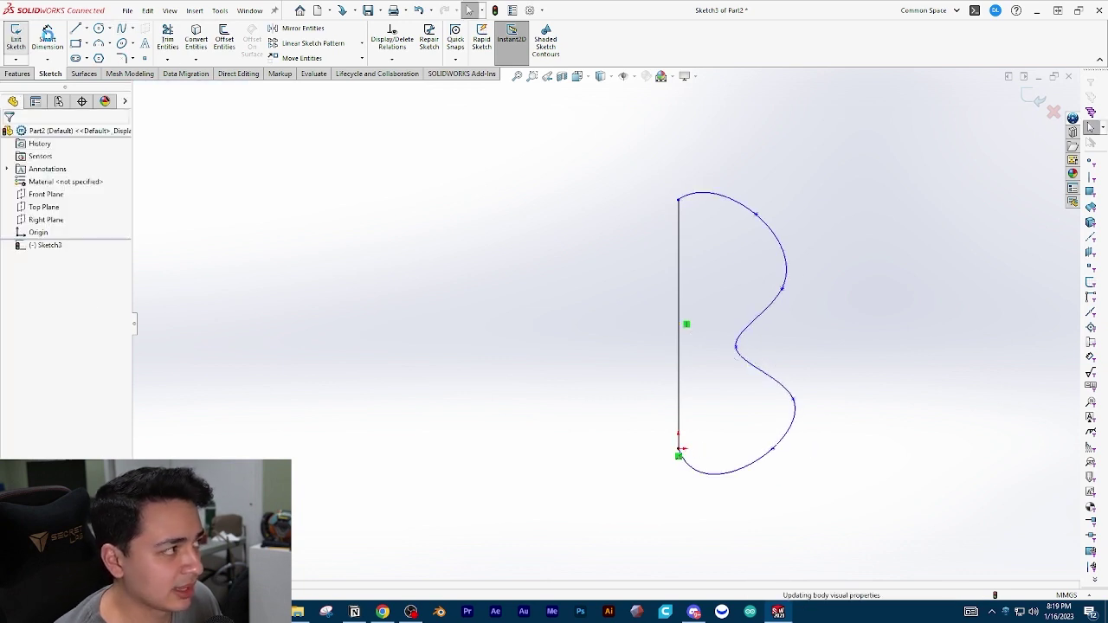
# - Revolve the closed spline profile 360 degrees around its straight vertical line
pyautogui.keyDown('ctrl'); pyautogui.moveTo(554, 335); pyautogui.dragTo(459, 363, button='middle'); pyautogui.keyUp('ctrl')
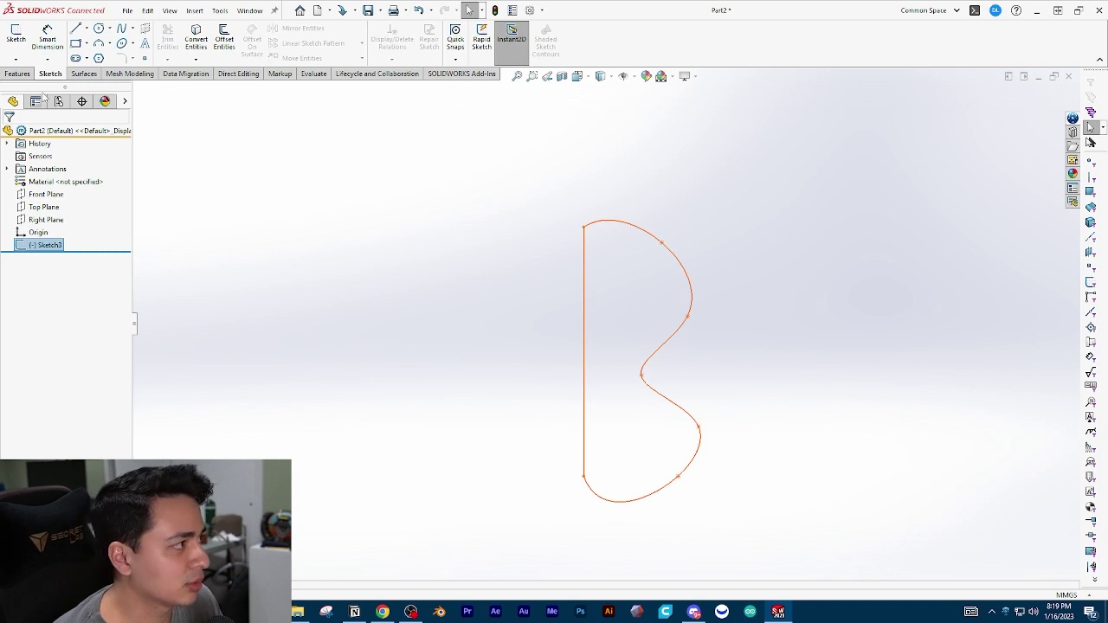
pyautogui.click(21, 75)
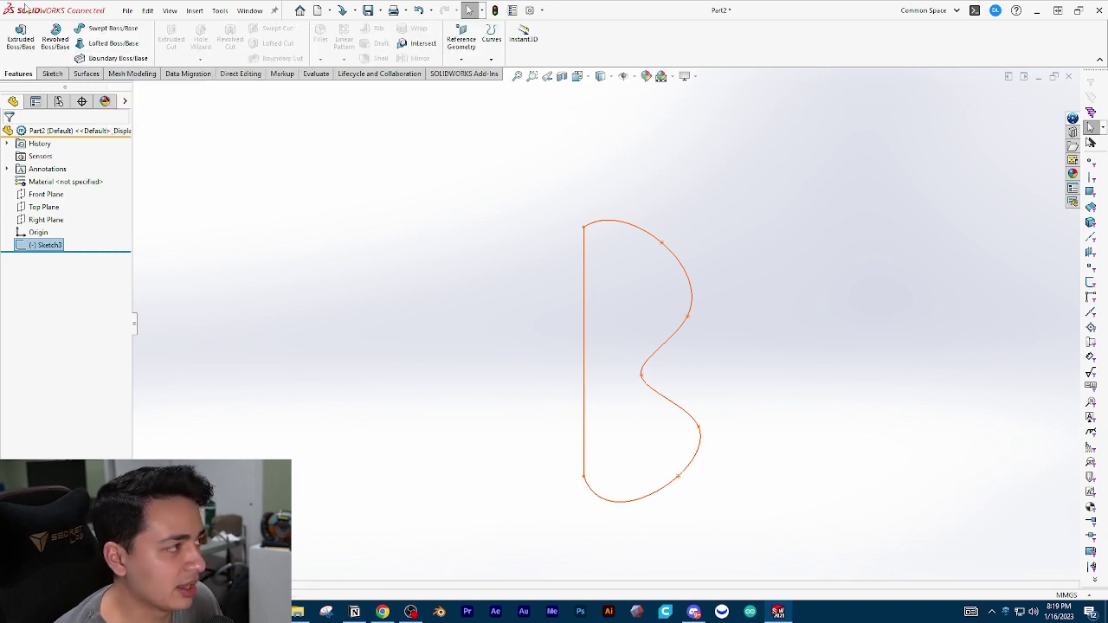
pyautogui.click(68, 45)
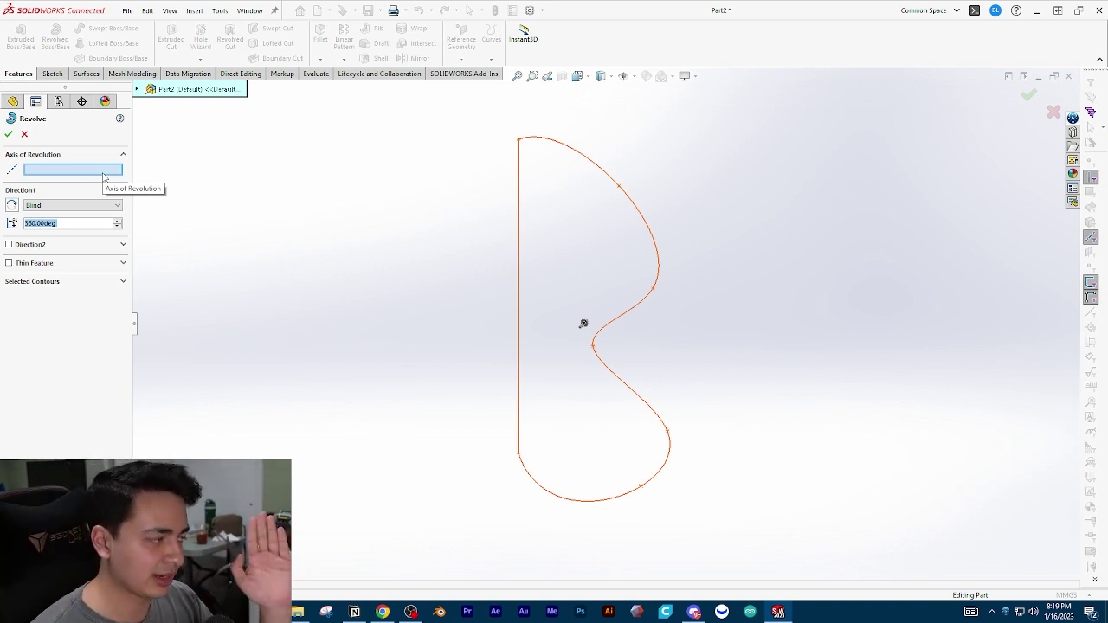
pyautogui.click(519, 191)
pyautogui.scroll(3, 523, 248)
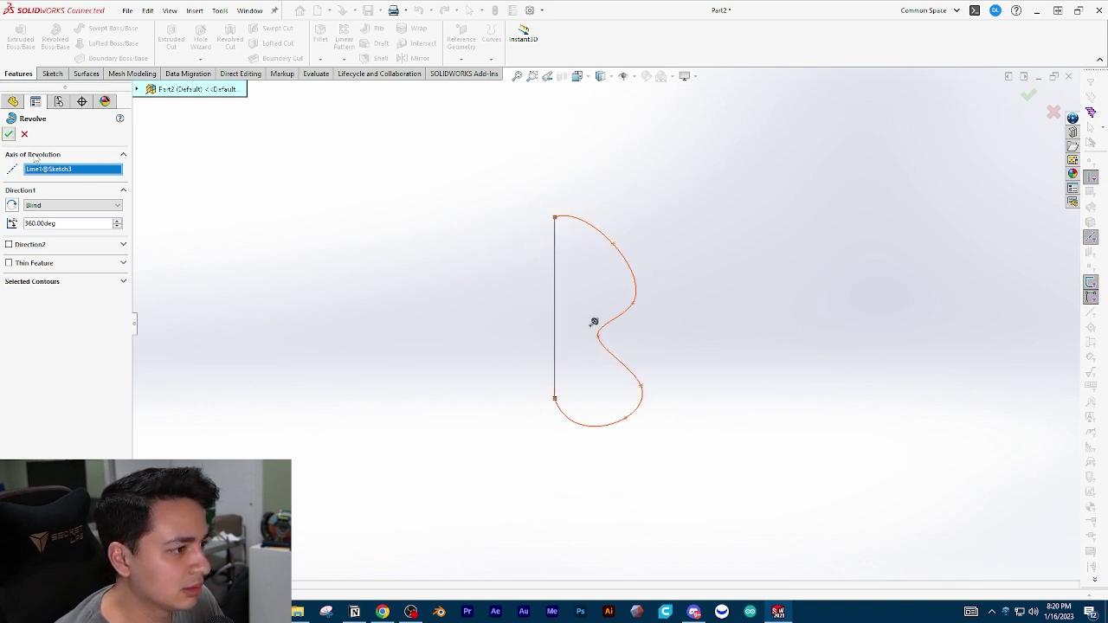
pyautogui.click(9, 134)
pyautogui.moveTo(582, 395); pyautogui.dragTo(528, 349, button='middle')
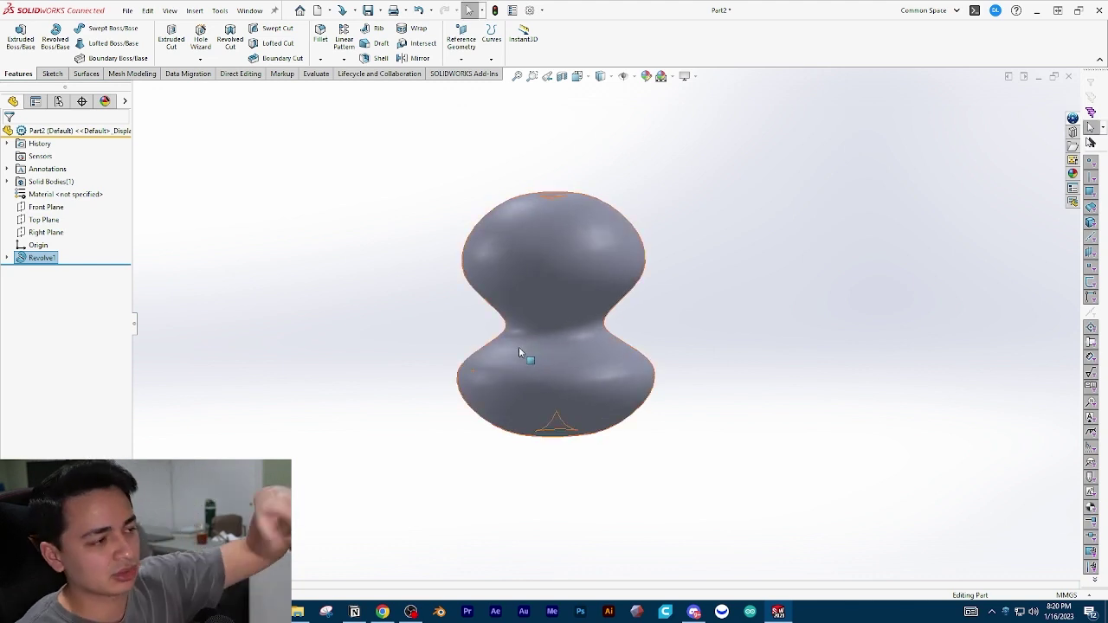
# - Delete the revolved body together with its profile sketch
pyautogui.click(51, 261)
pyautogui.press('Delete')
# - Sketch an open stepped path of four straight lines starting at the origin on the Top Plane, and exit the sketch
pyautogui.click(54, 74)
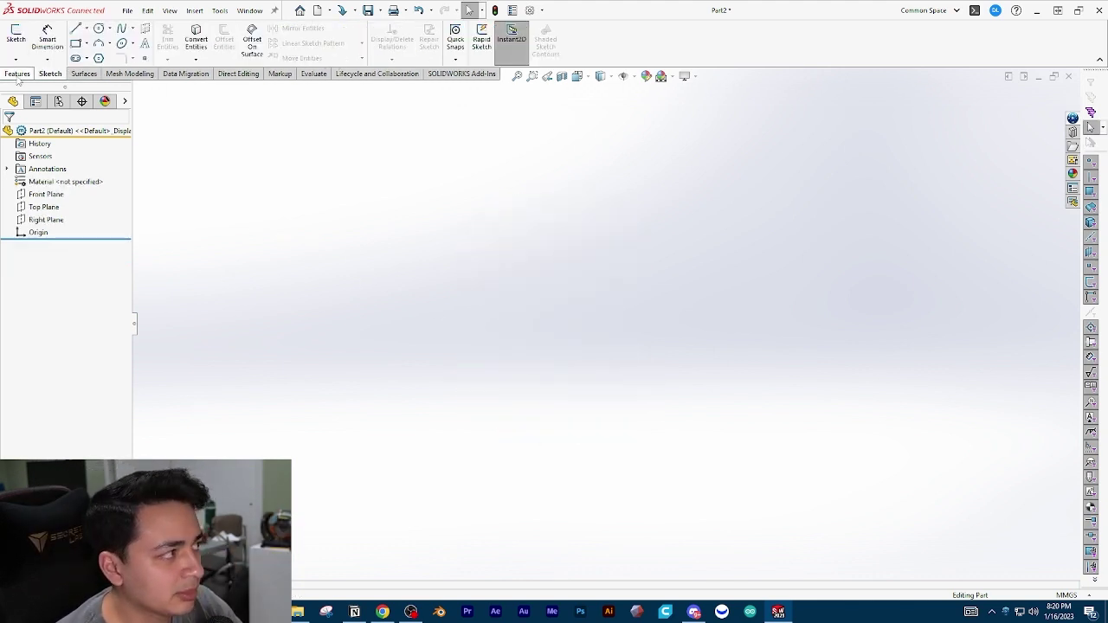
pyautogui.click(15, 37)
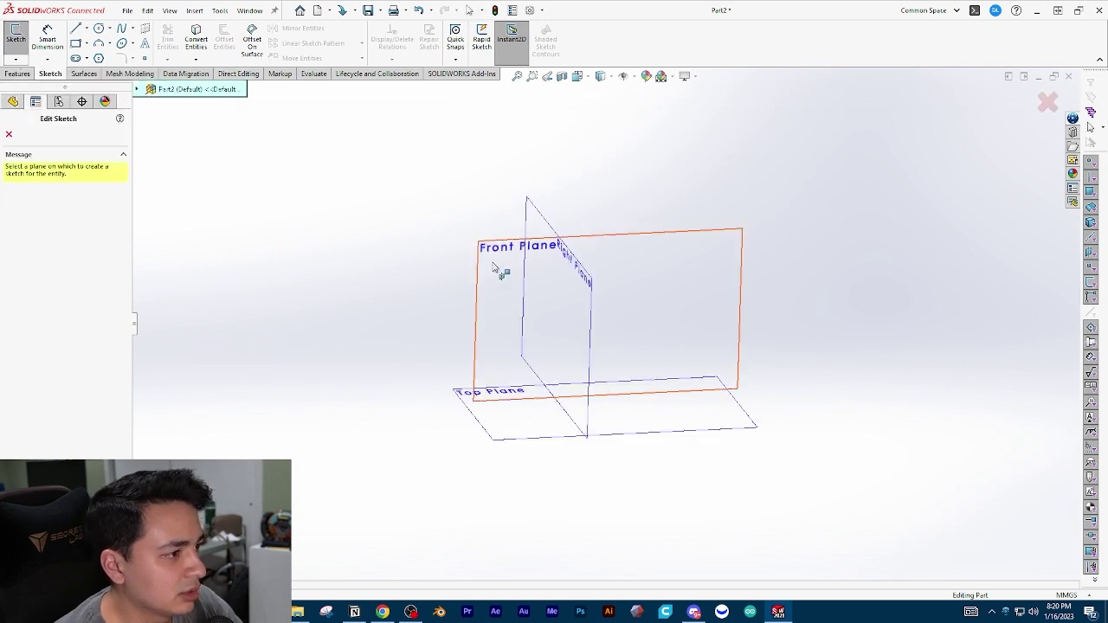
pyautogui.click(487, 427)
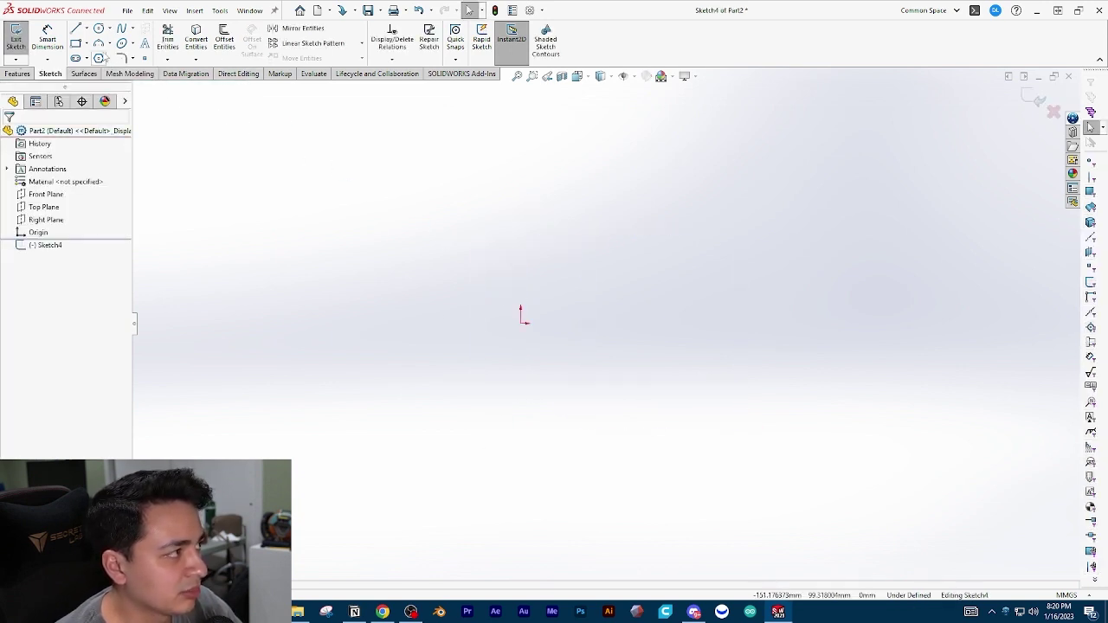
pyautogui.press('l')
pyautogui.click(522, 323)
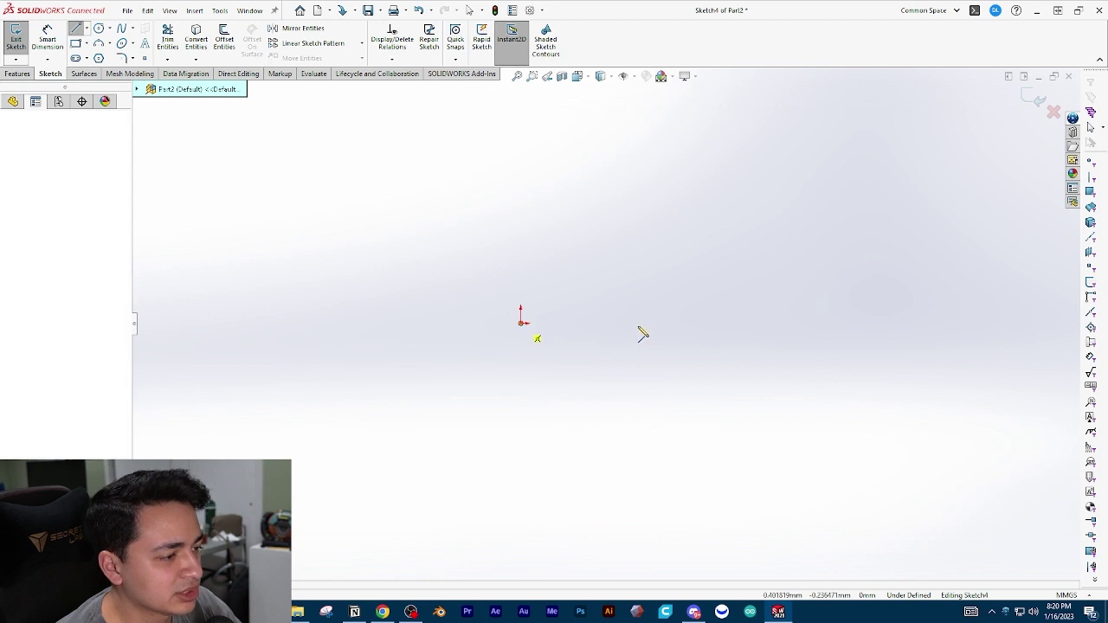
pyautogui.click(676, 322)
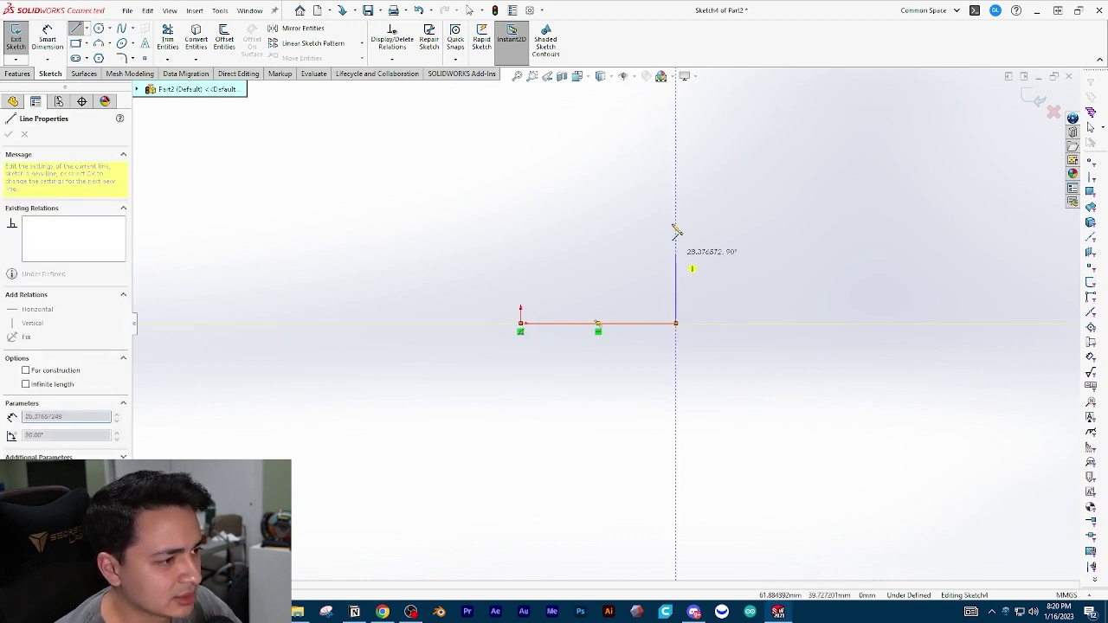
pyautogui.click(676, 215)
pyautogui.click(796, 216)
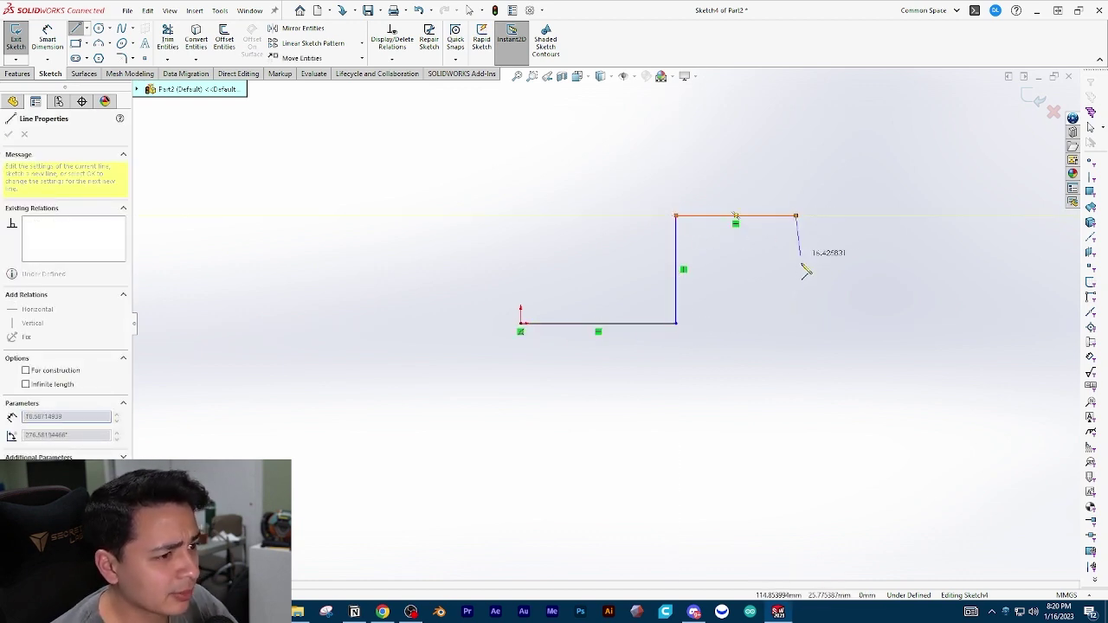
pyautogui.press('Escape')
pyautogui.press('Escape')
pyautogui.moveTo(538, 367); pyautogui.dragTo(562, 249, button='middle')
pyautogui.click(7, 40)
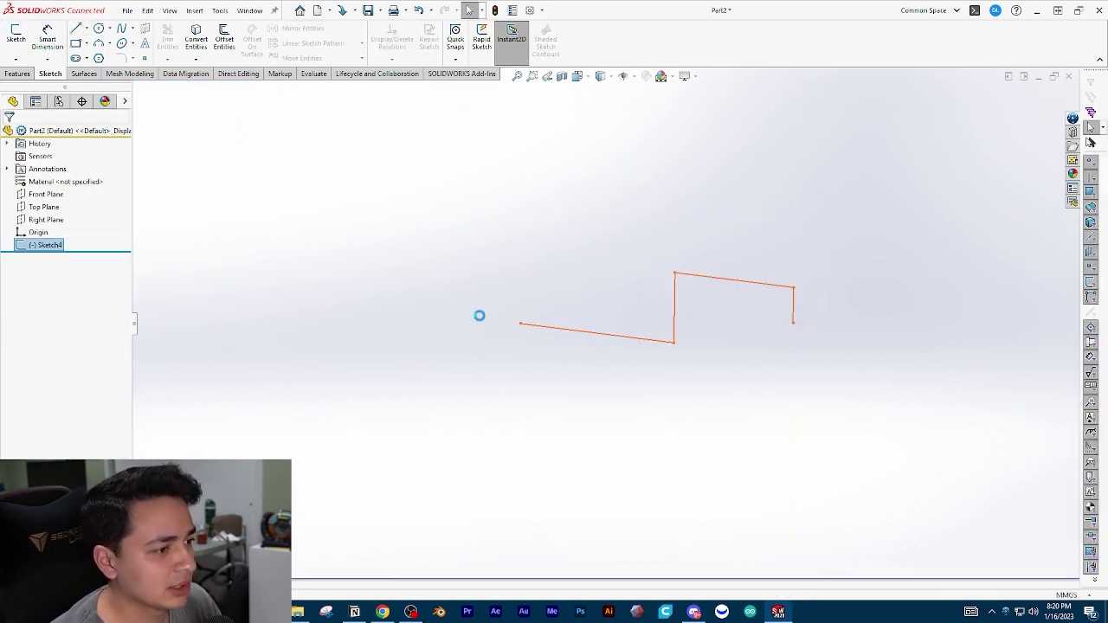
# - Sketch a center rectangle around the origin on the Right Plane, at the start of the path, and exit the sketch
pyautogui.moveTo(479, 314)
pyautogui.mouseDown(button='middle')
pyautogui.moveTo(479, 222)
pyautogui.moveTo(465, 322)
pyautogui.mouseUp(button='middle')
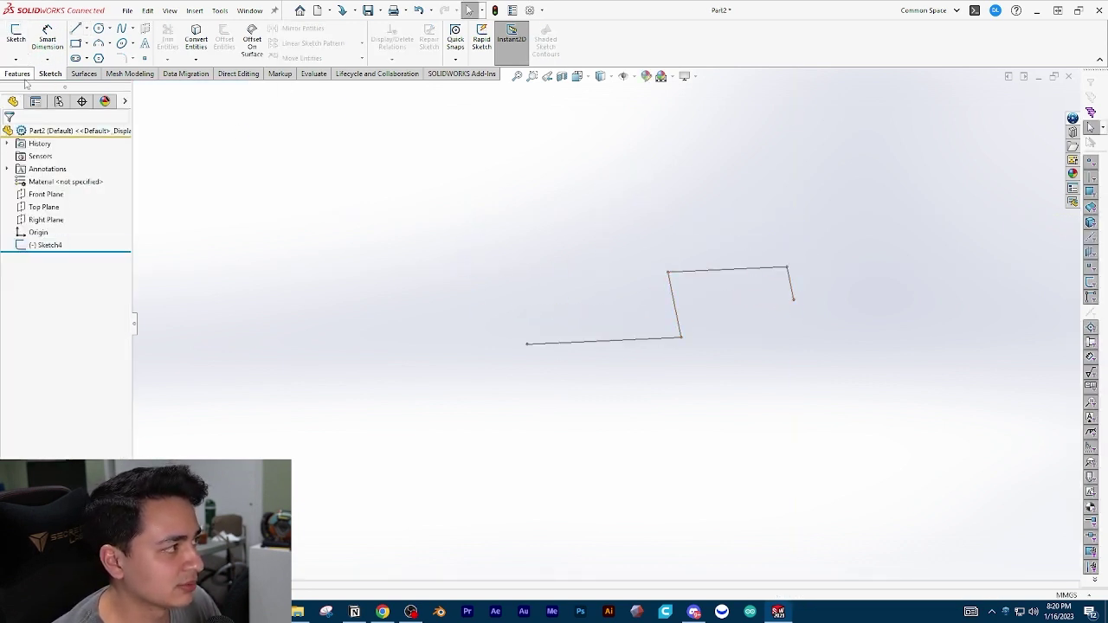
pyautogui.click(16, 36)
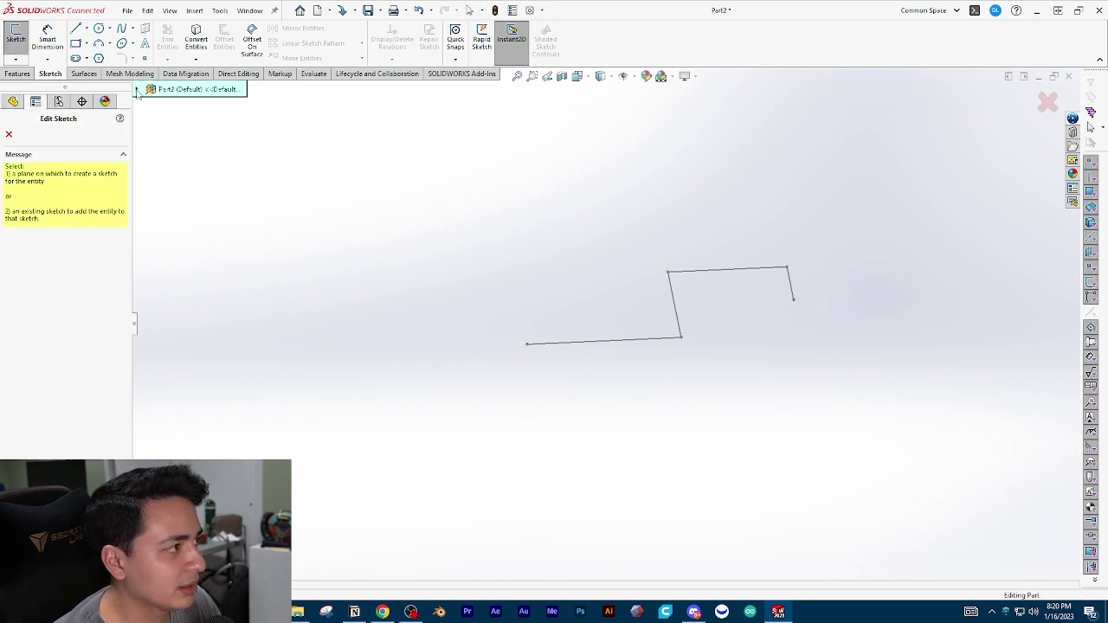
pyautogui.click(136, 90)
pyautogui.click(173, 177)
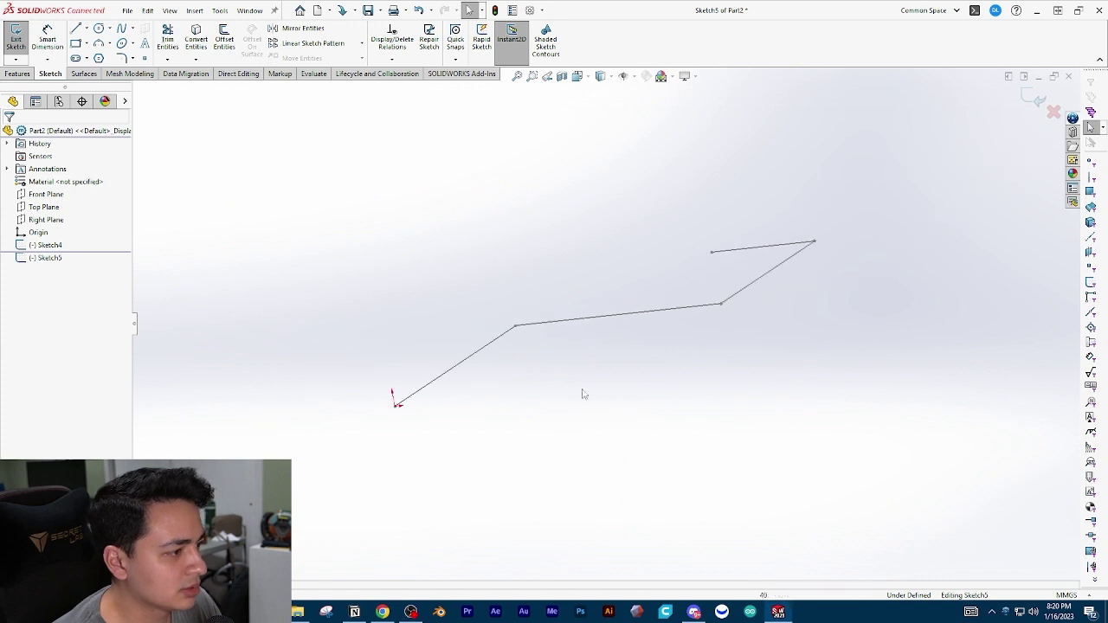
pyautogui.click(86, 43)
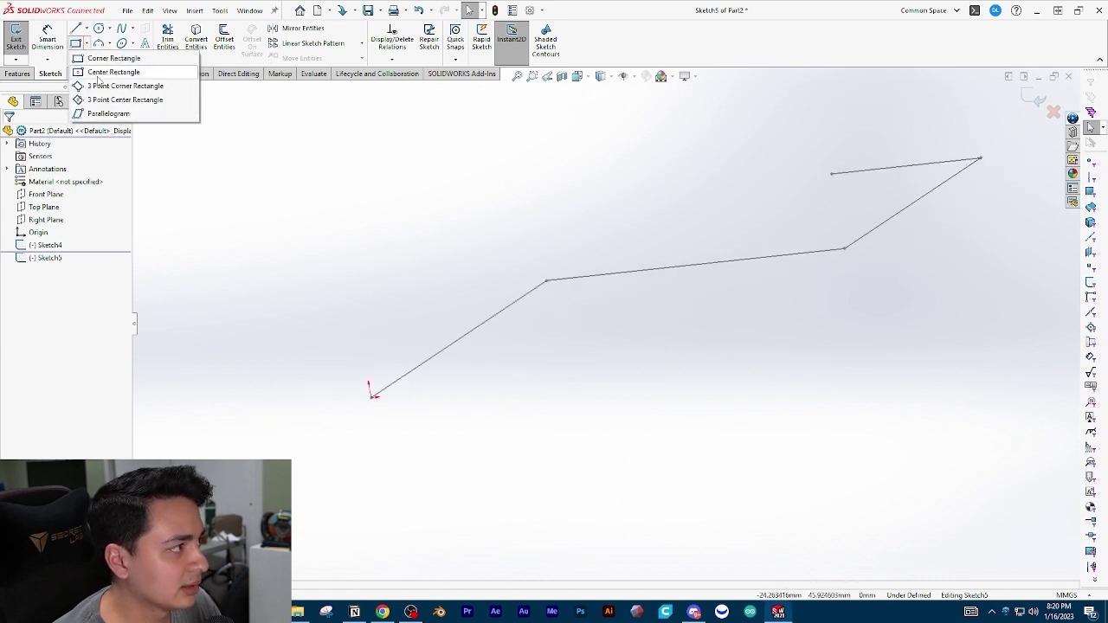
pyautogui.click(111, 72)
pyautogui.click(373, 396)
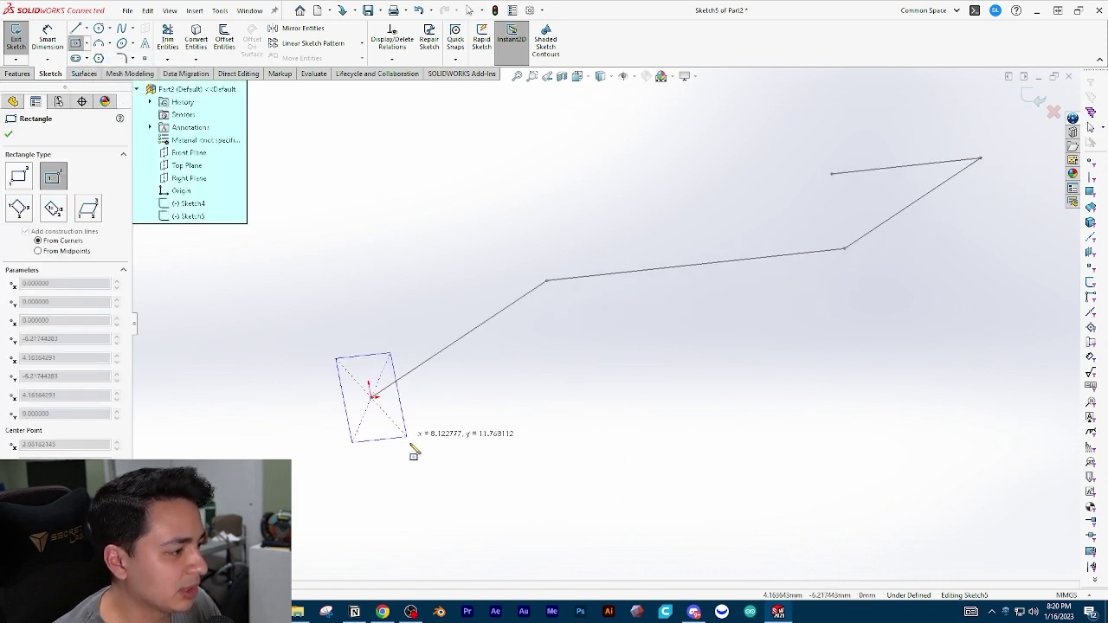
pyautogui.click(16, 35)
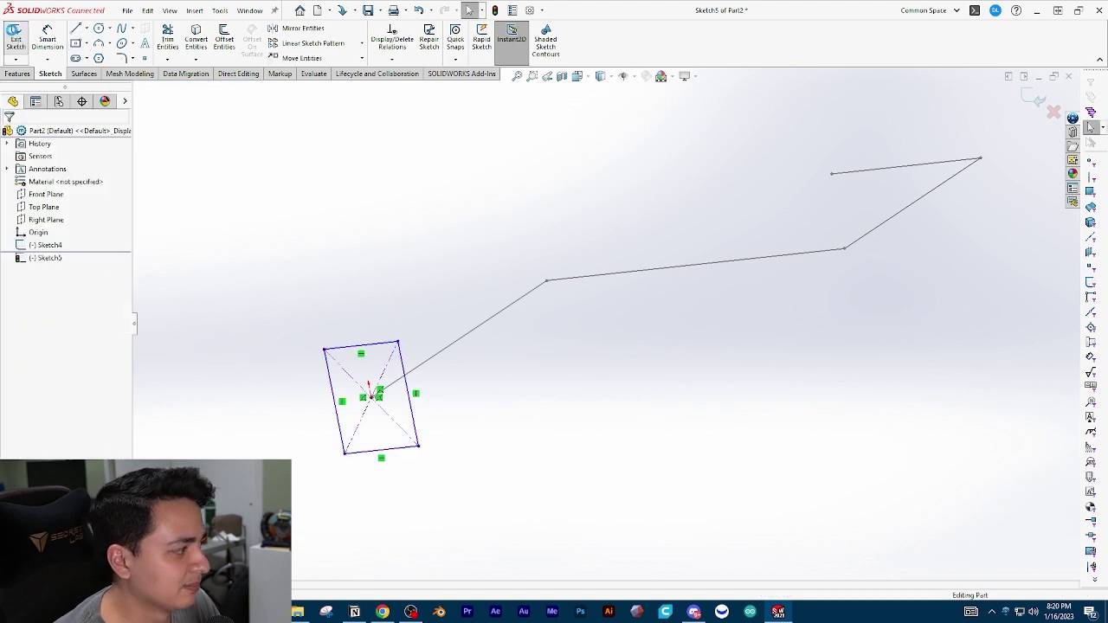
# - Create a Swept Boss using the rectangle as the profile and the stepped line sketch as the path
pyautogui.moveTo(427, 389)
pyautogui.mouseDown(button='middle')
pyautogui.moveTo(516, 274)
pyautogui.moveTo(504, 309)
pyautogui.moveTo(653, 362)
pyautogui.moveTo(544, 458)
pyautogui.moveTo(573, 531)
pyautogui.moveTo(730, 573)
pyautogui.moveTo(763, 315)
pyautogui.moveTo(710, 339)
pyautogui.moveTo(670, 263)
pyautogui.moveTo(718, 334)
pyautogui.moveTo(707, 329)
pyautogui.mouseUp(button='middle')
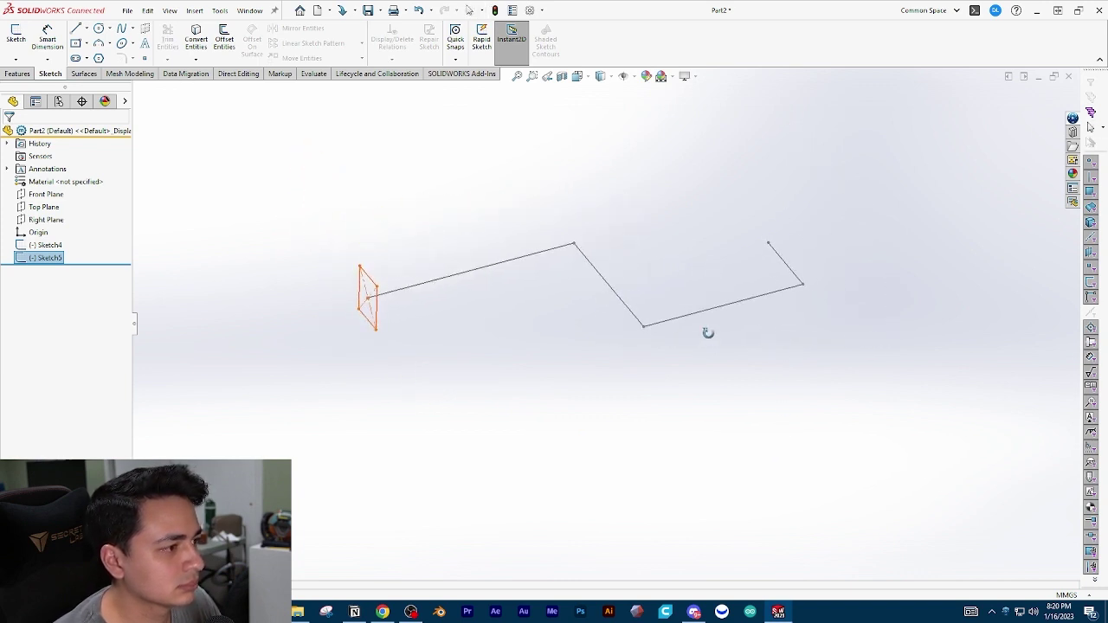
pyautogui.click(19, 74)
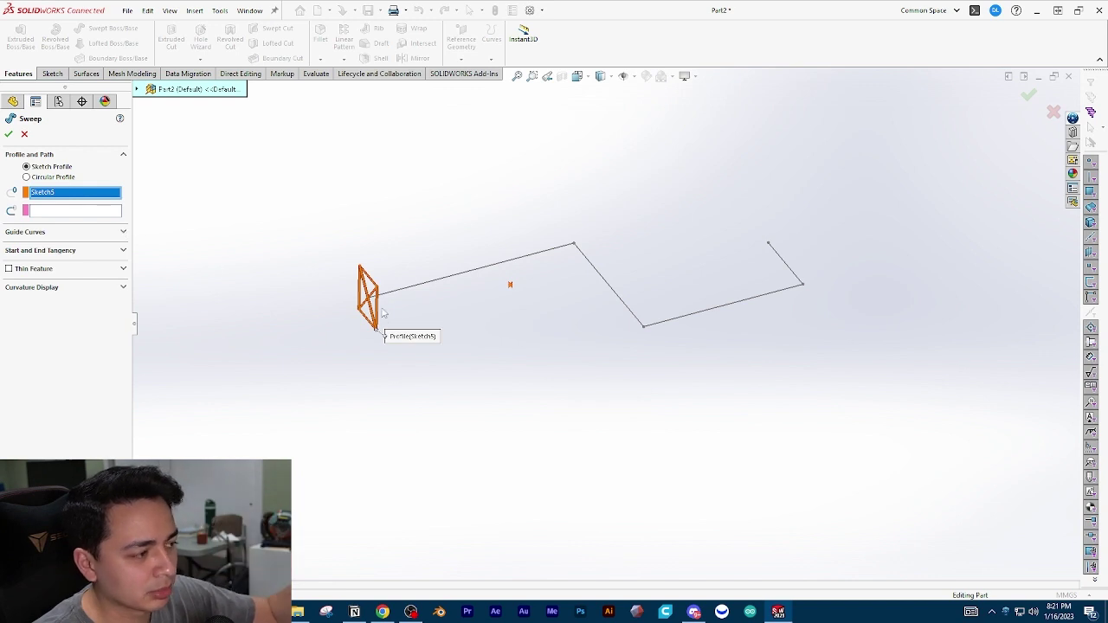
pyautogui.click(61, 211)
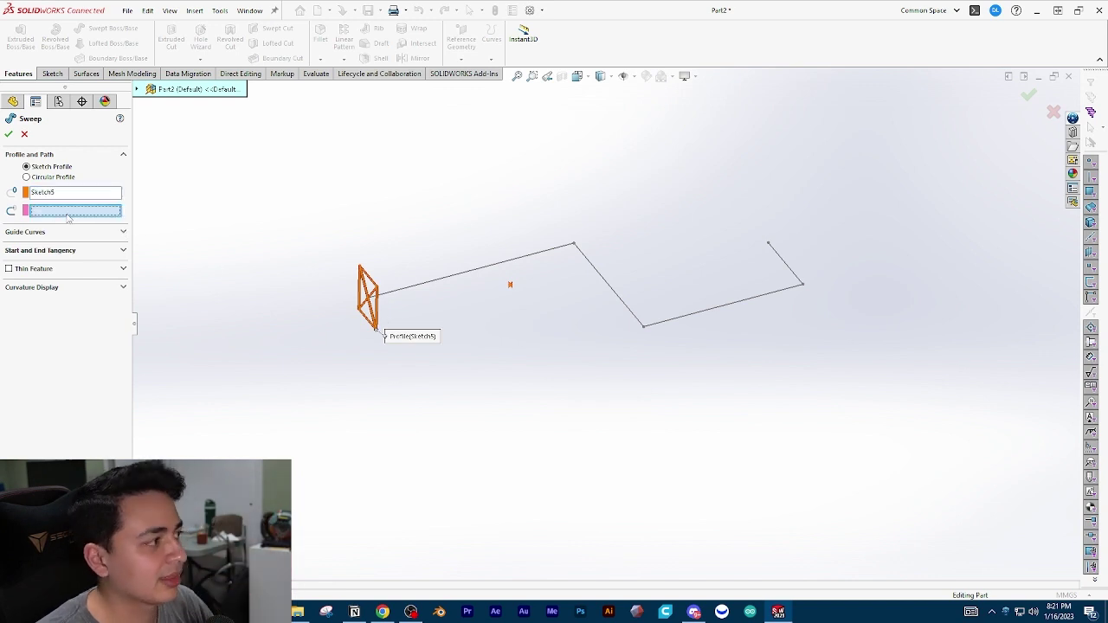
pyautogui.click(449, 278)
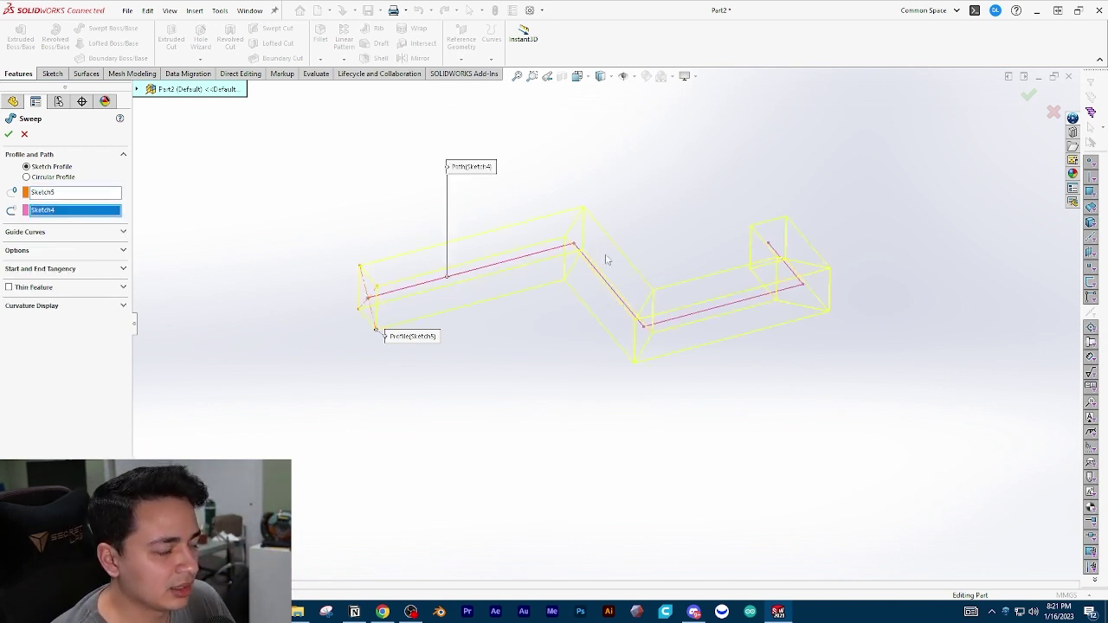
pyautogui.click(8, 134)
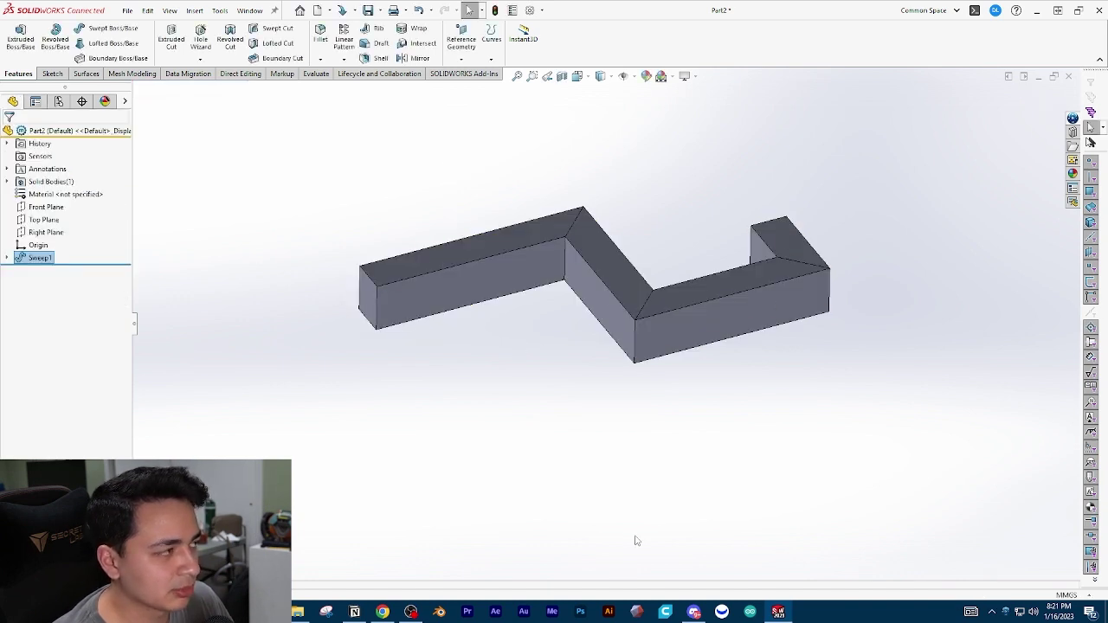
# - Fillet the upper edges of the first two legs and the vertical edge at their inner corner with a 2 mm radius
pyautogui.scroll(3, 637, 502)
pyautogui.scroll(-2, 595, 176)
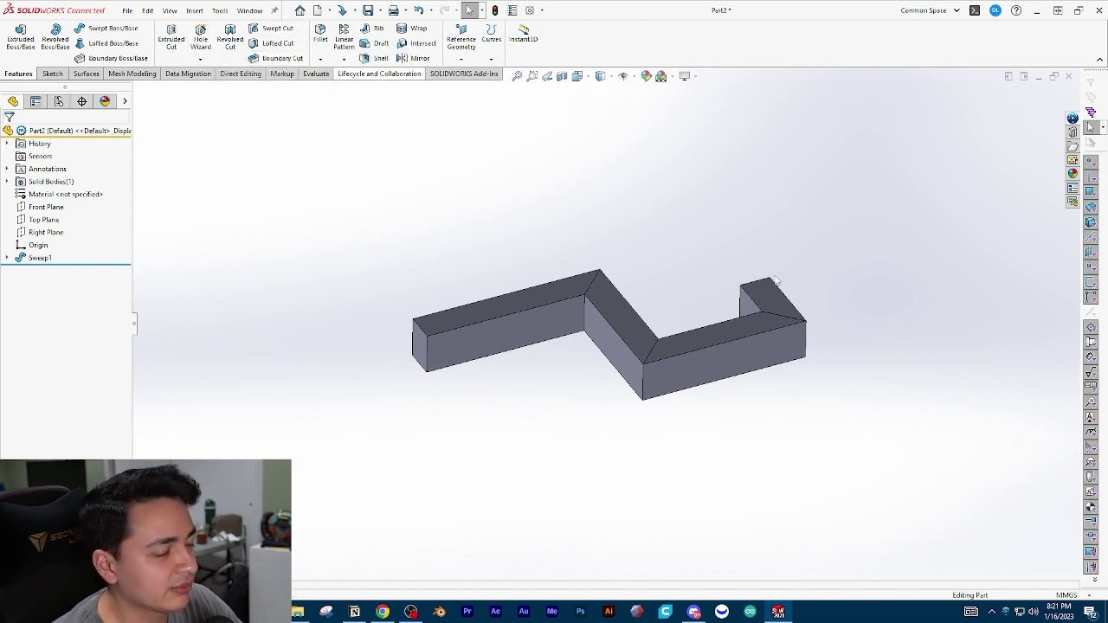
pyautogui.scroll(-2, 816, 298)
pyautogui.press('f')
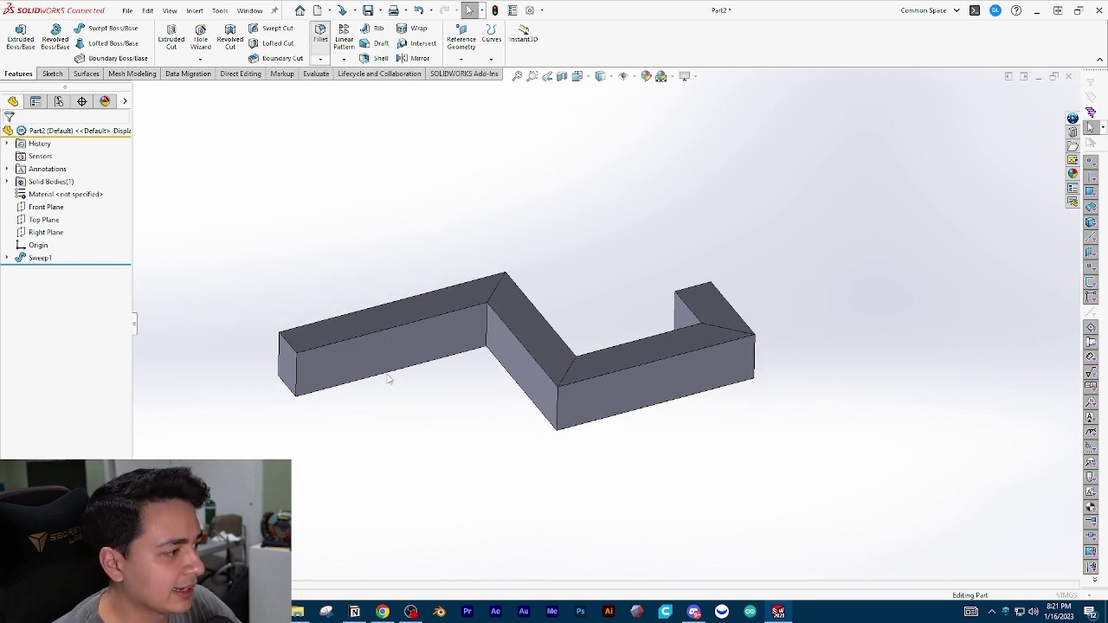
pyautogui.moveTo(370, 355)
pyautogui.mouseDown(button='middle')
pyautogui.moveTo(383, 291)
pyautogui.moveTo(373, 351)
pyautogui.mouseUp(button='middle')
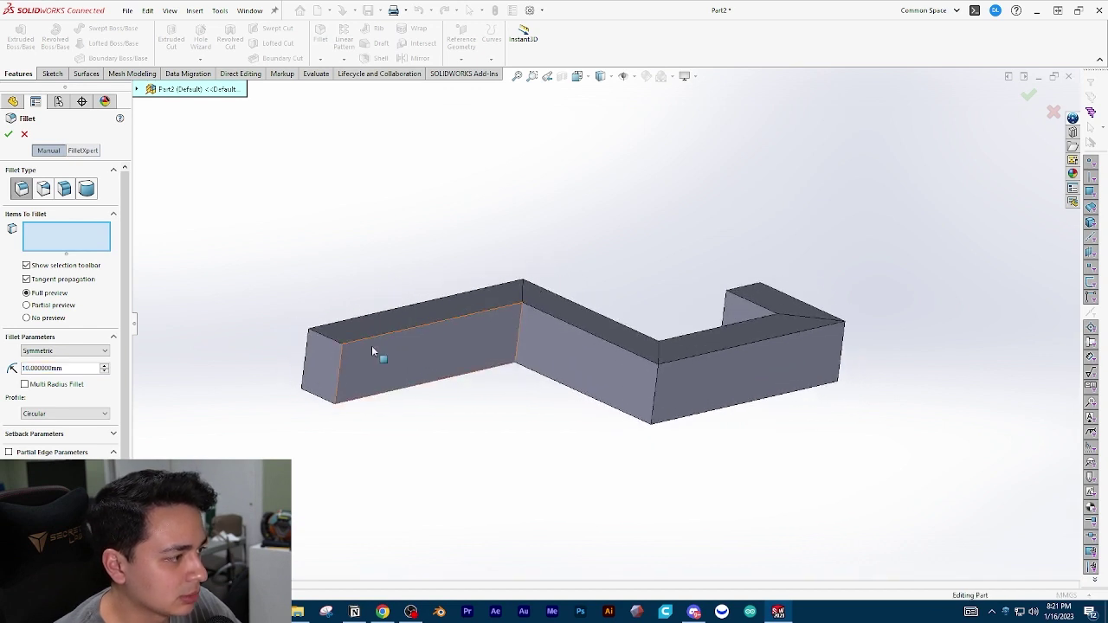
pyautogui.click(371, 339)
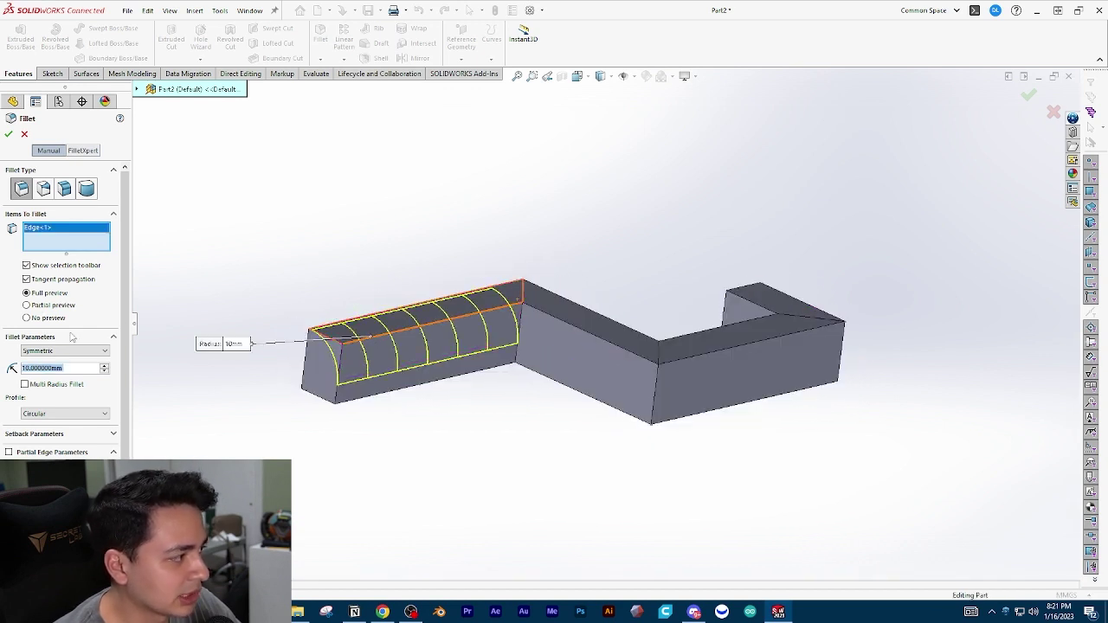
pyautogui.write('2')
pyautogui.press('Return')
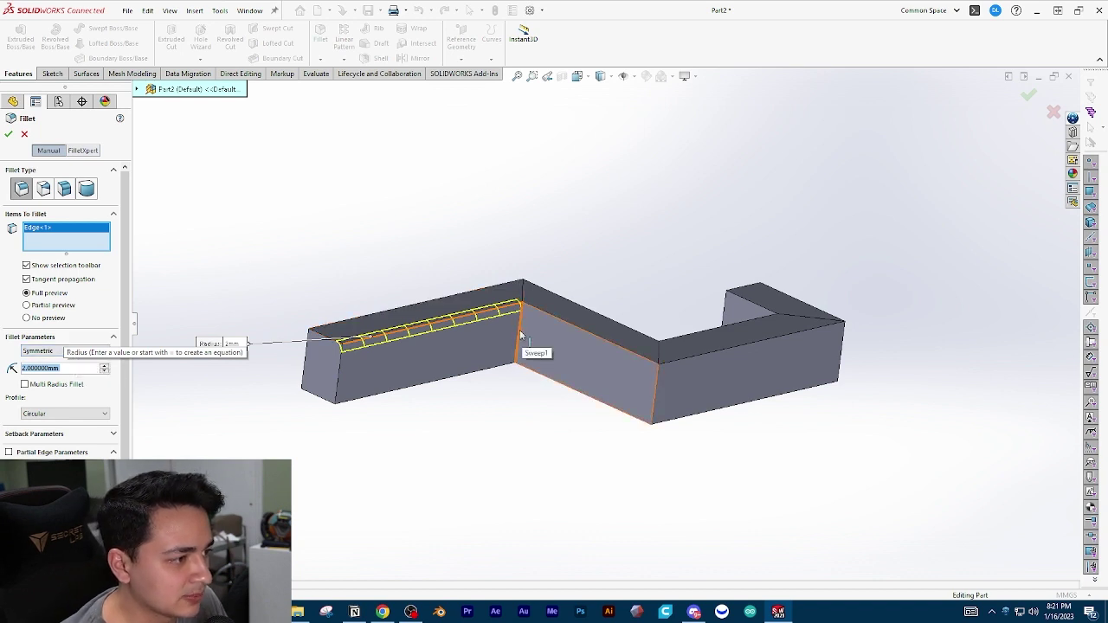
pyautogui.click(550, 315)
pyautogui.click(477, 374)
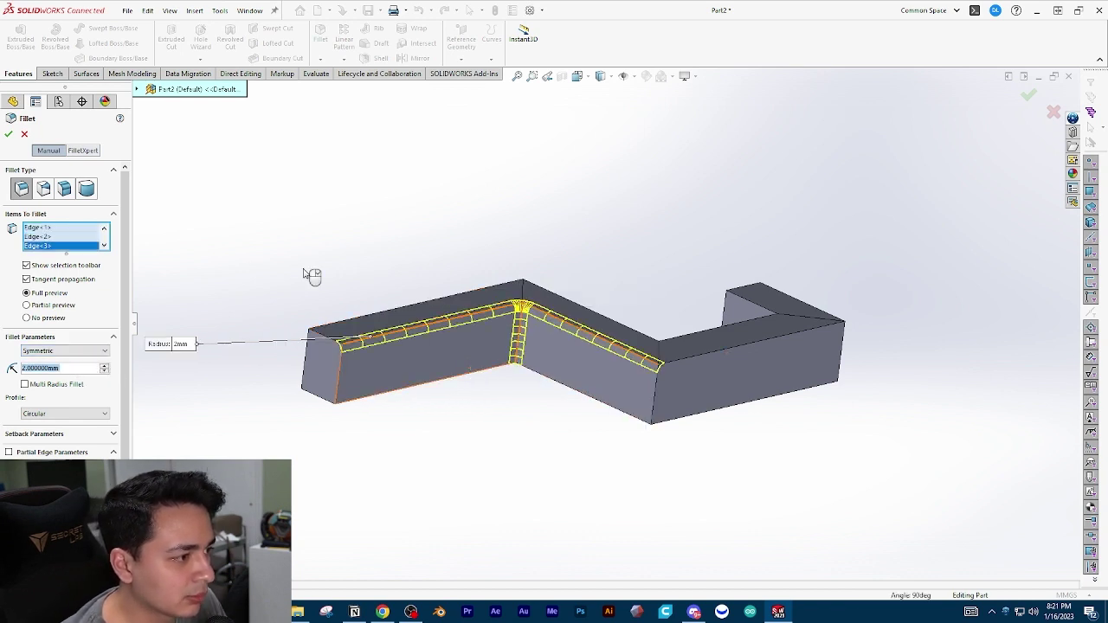
pyautogui.click(9, 133)
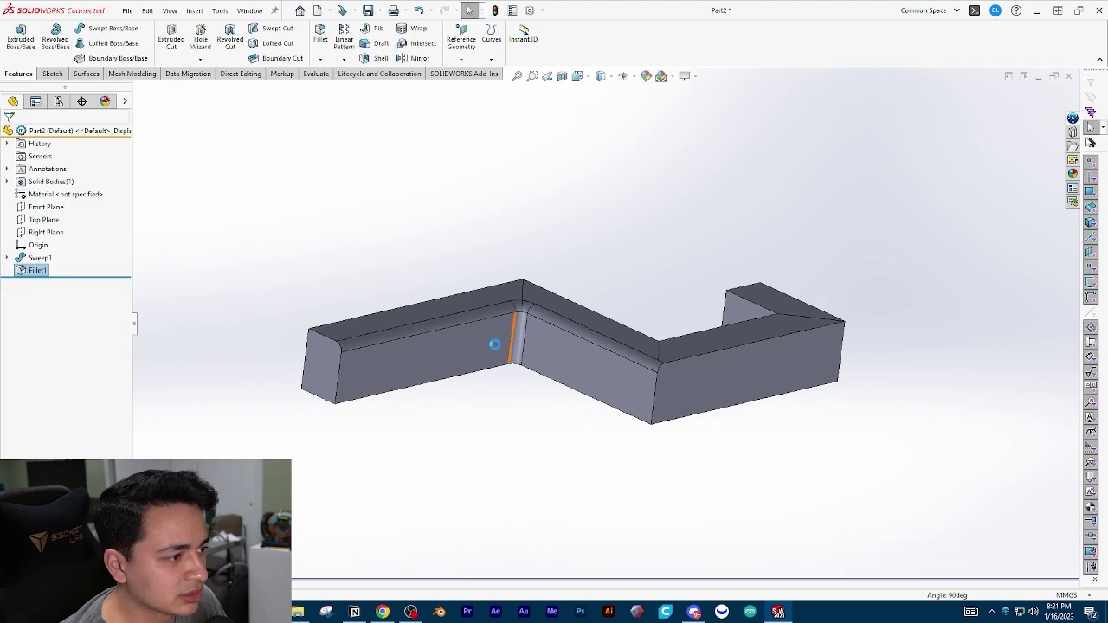
# - Chamfer the upper outer edges of the last two legs of the swept bar with a 2 mm distance at 45 degrees
pyautogui.scroll(-2, 577, 315)
pyautogui.moveTo(577, 315); pyautogui.dragTo(467, 343, button='middle')
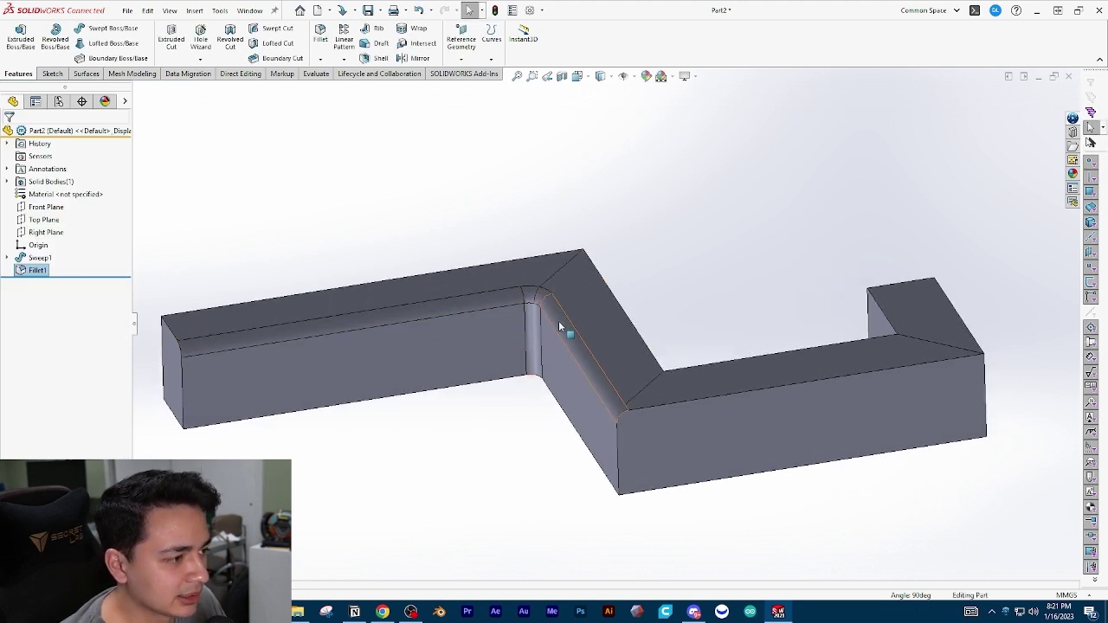
pyautogui.scroll(2, 528, 312)
pyautogui.scroll(2, 519, 254)
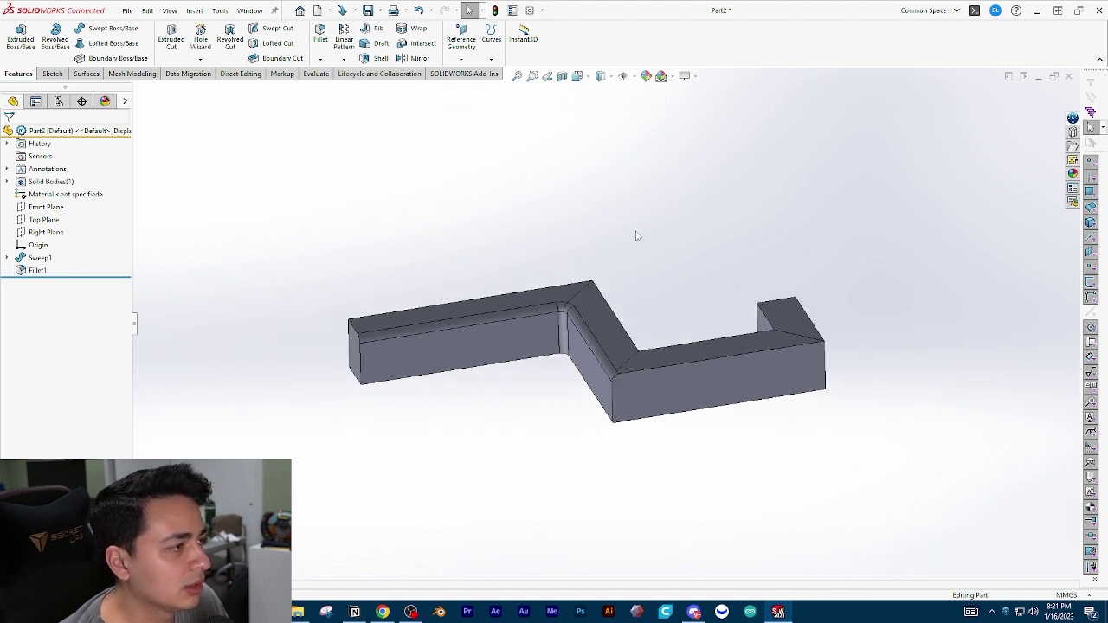
pyautogui.scroll(2, 675, 222)
pyautogui.scroll(-1, 728, 281)
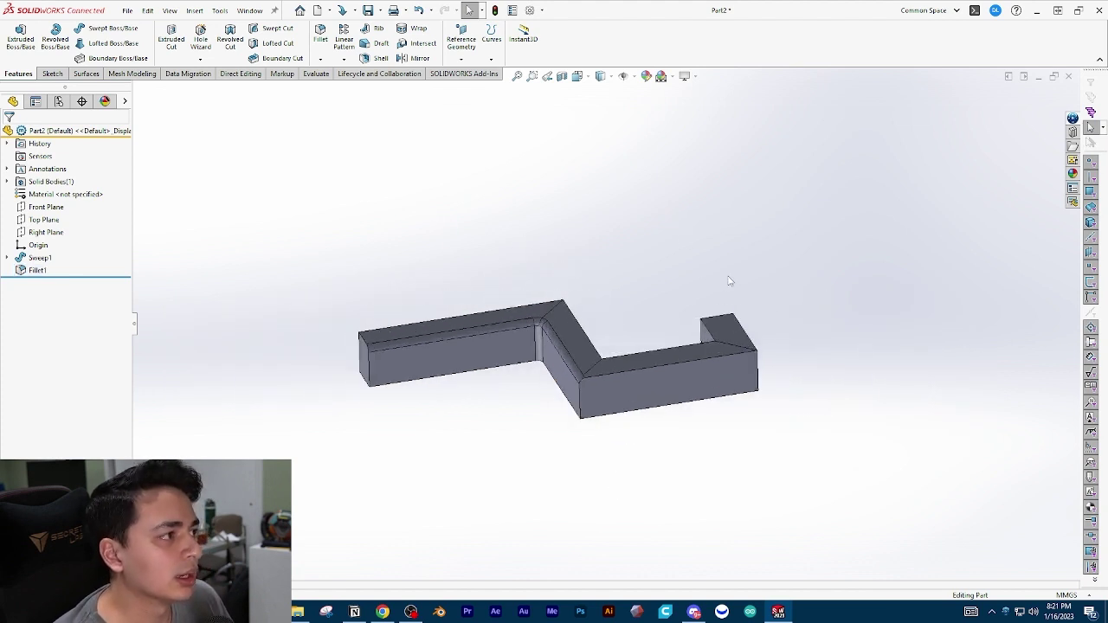
pyautogui.click(321, 60)
pyautogui.click(341, 87)
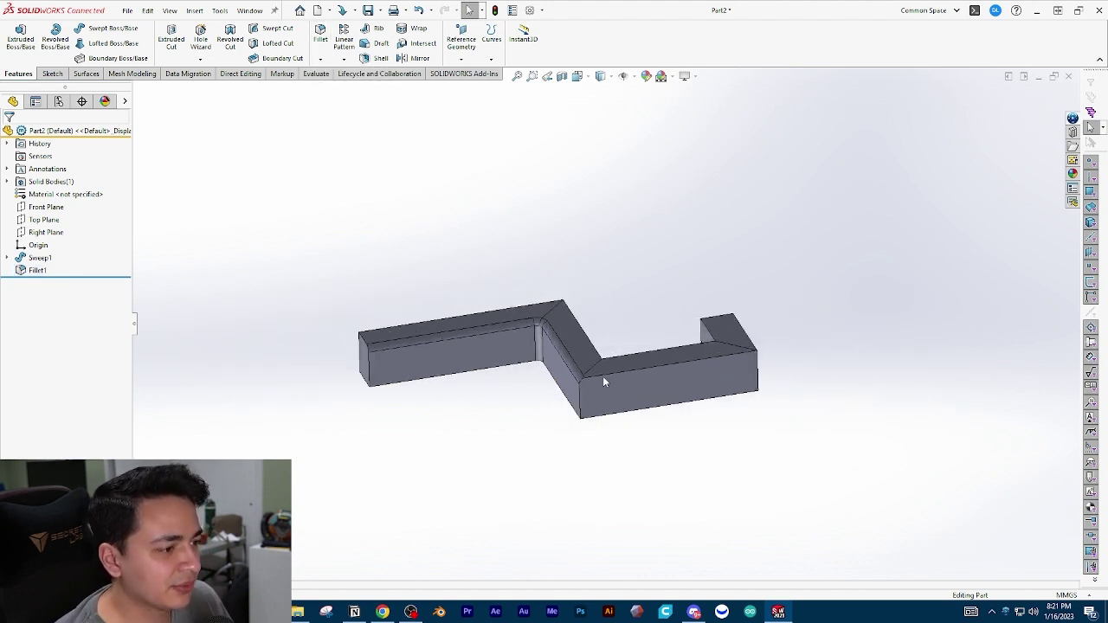
pyautogui.moveTo(630, 375); pyautogui.dragTo(513, 384, button='middle')
pyautogui.click(514, 424)
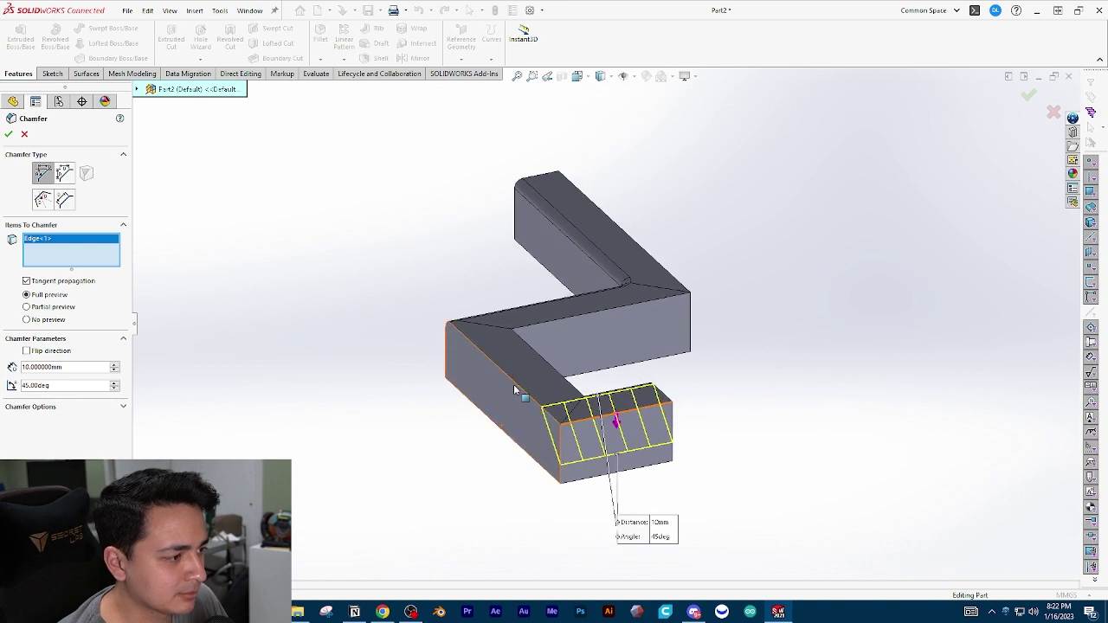
pyautogui.click(515, 380)
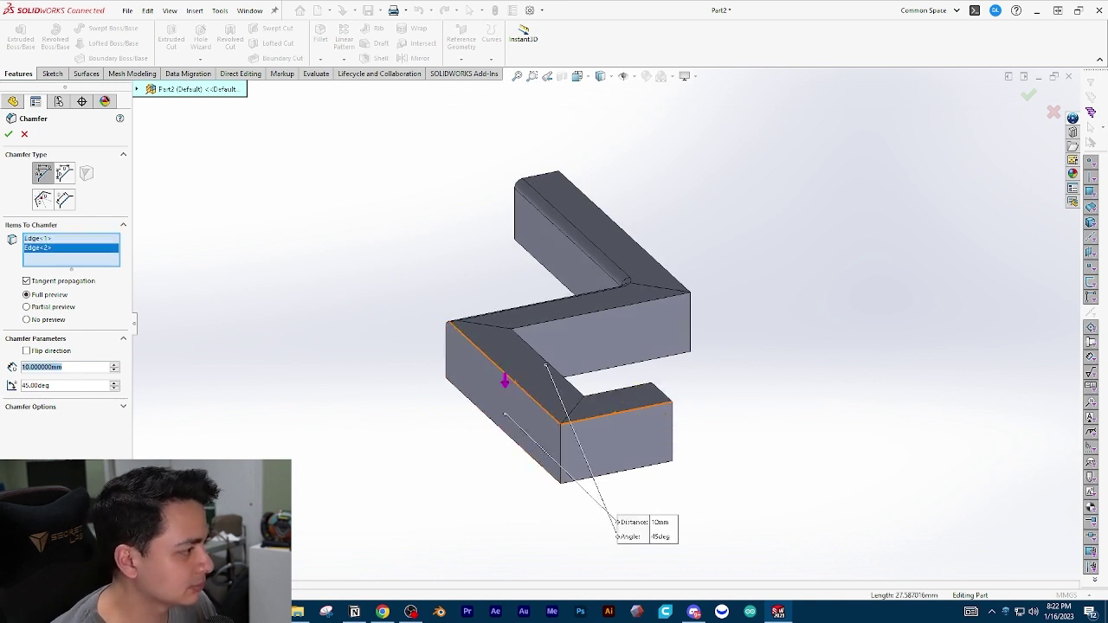
pyautogui.write('2')
pyautogui.press('Return')
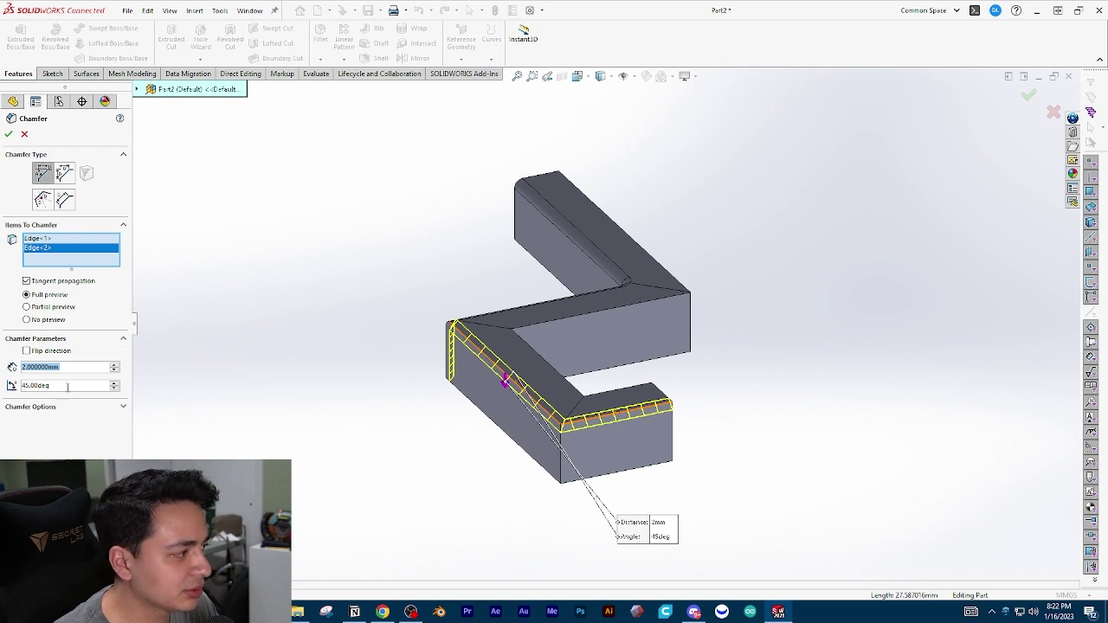
pyautogui.click(8, 135)
pyautogui.moveTo(273, 266); pyautogui.dragTo(660, 215, button='middle')
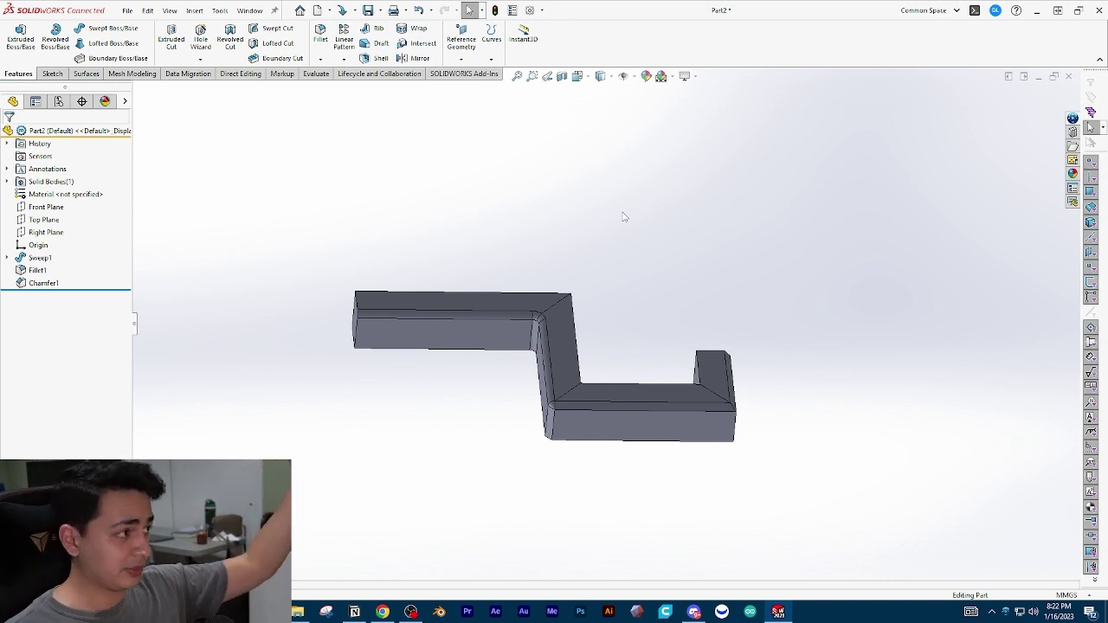
pyautogui.click(52, 73)
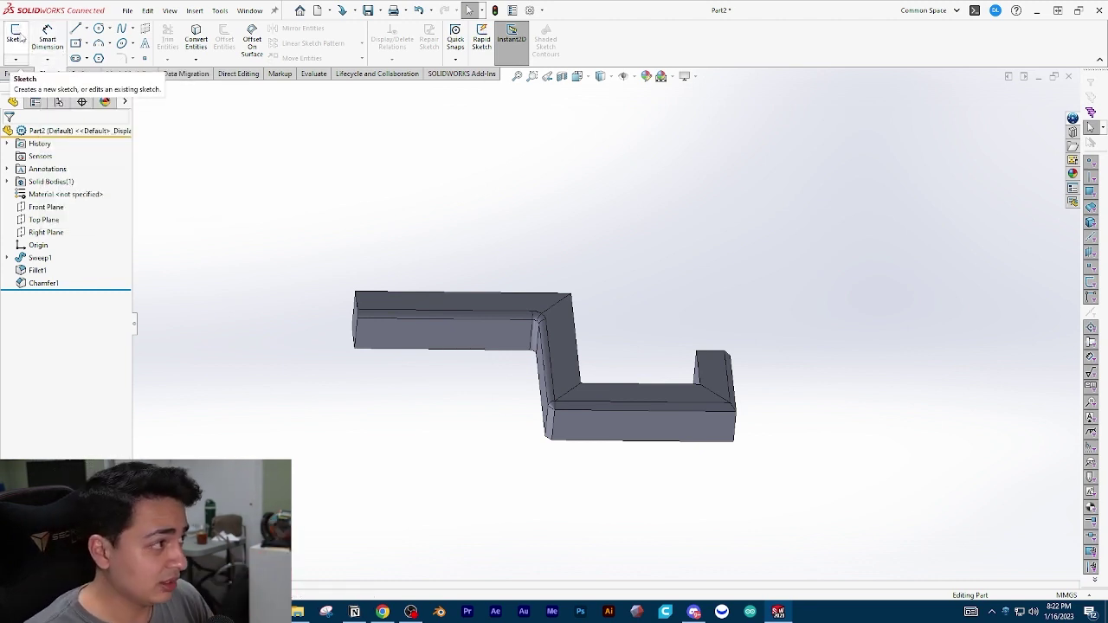
pyautogui.click(18, 74)
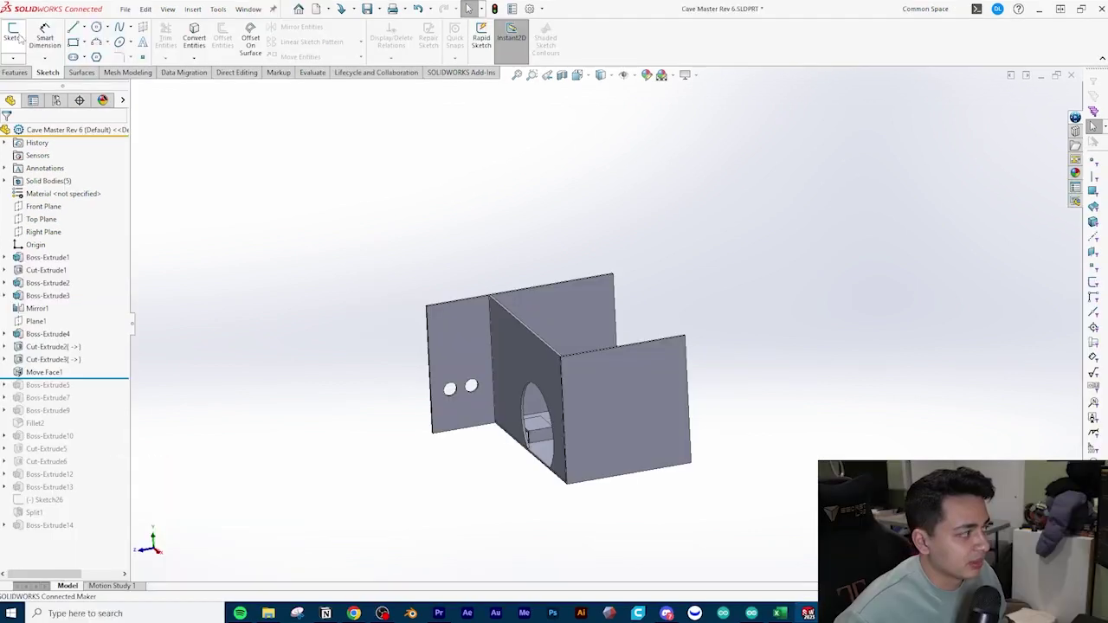
# - Sketch a circle in the upper middle of the front plate's outer face and exit the sketch
pyautogui.click(19, 37)
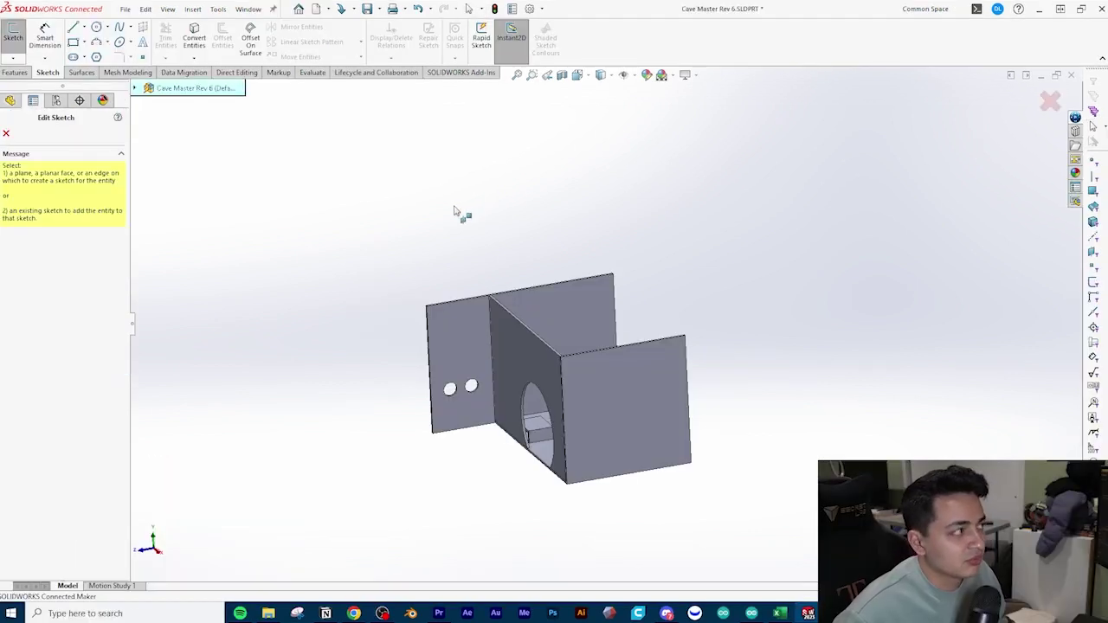
pyautogui.click(648, 390)
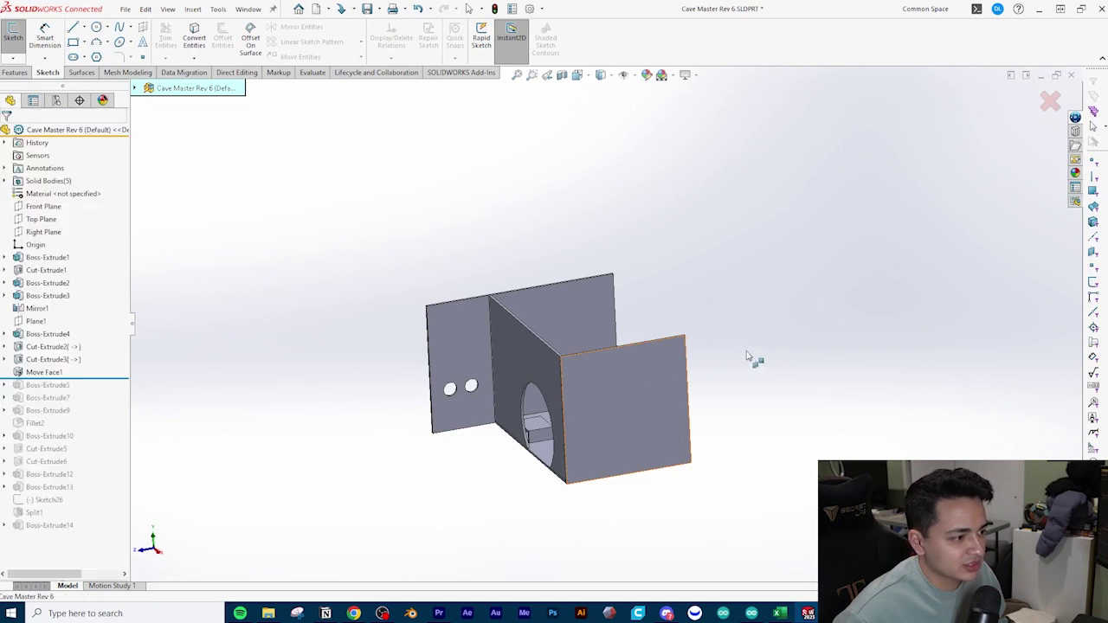
pyautogui.click(96, 27)
pyautogui.click(675, 268)
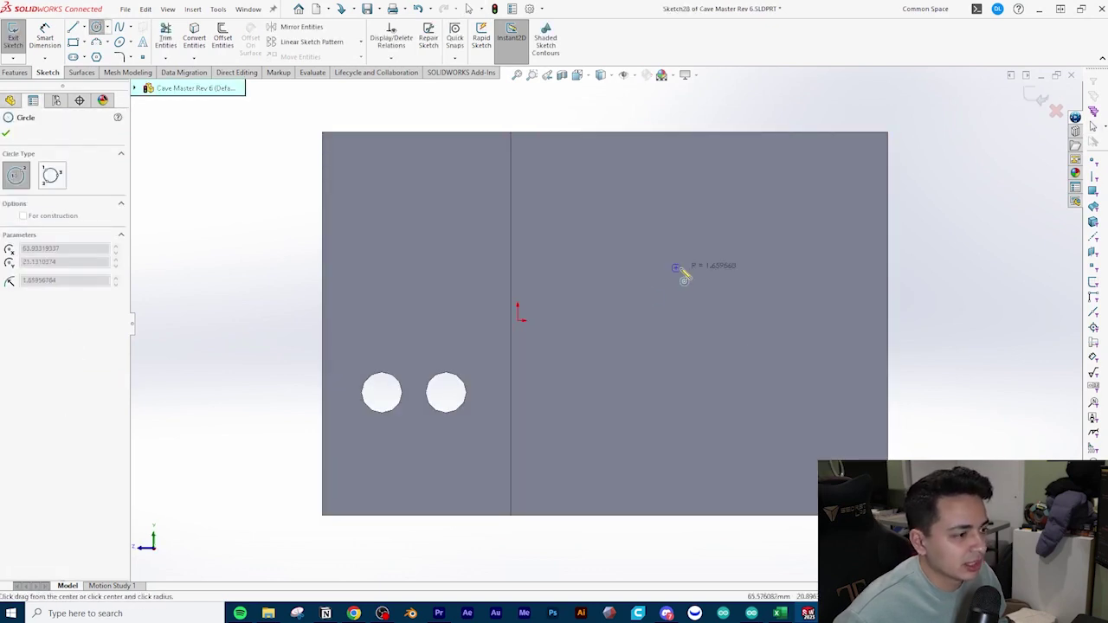
pyautogui.click(708, 362)
pyautogui.press('Escape')
pyautogui.scroll(5, 640, 349)
pyautogui.moveTo(630, 348); pyautogui.dragTo(652, 390, button='middle')
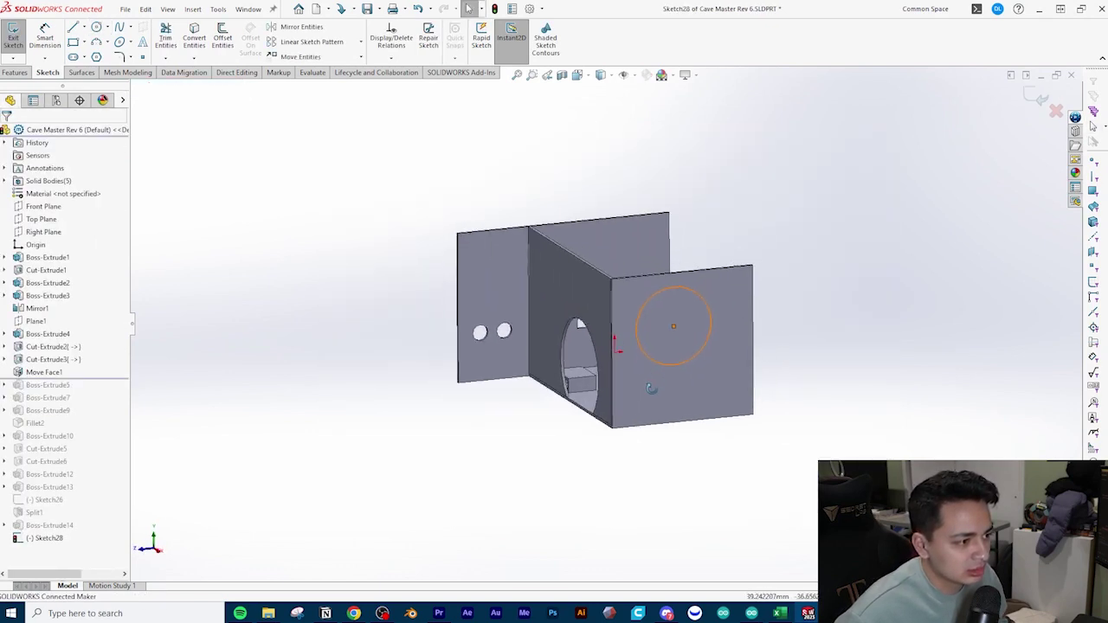
pyautogui.scroll(1, 657, 387)
pyautogui.scroll(-2, 732, 329)
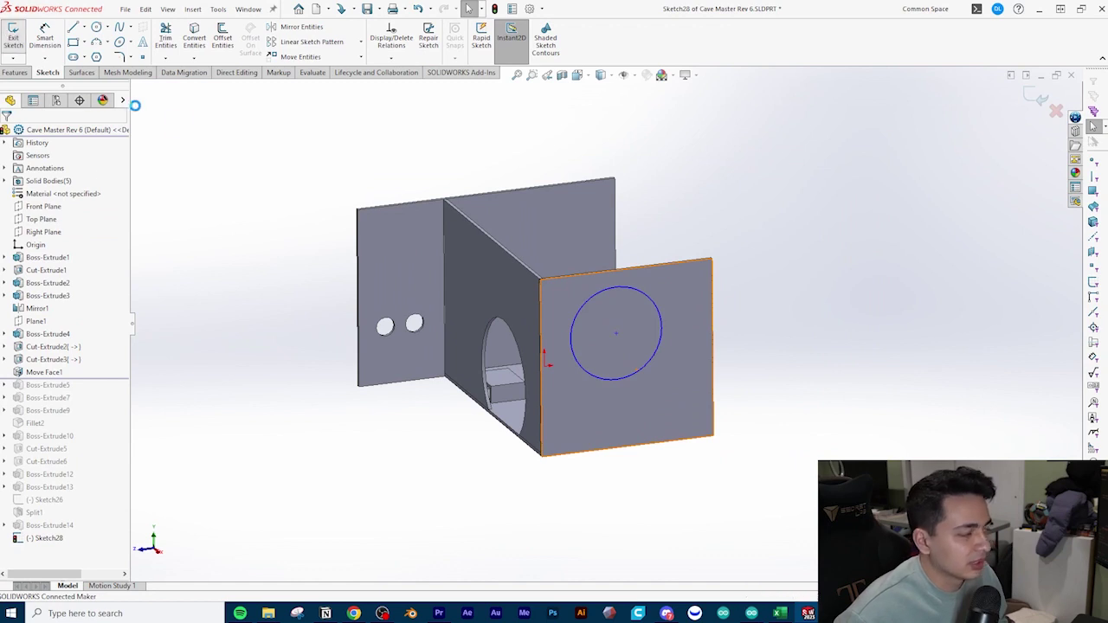
pyautogui.moveTo(406, 178)
pyautogui.keyDown('ctrl'); pyautogui.mouseDown(button='middle')
pyautogui.moveTo(347, 198)
pyautogui.moveTo(384, 190)
pyautogui.mouseUp(button='middle'); pyautogui.keyUp('ctrl')
# - Change the sketch plane of the circle sketch, Sketch28, to the front face of the rear plate with the two holes
pyautogui.click(47, 385)
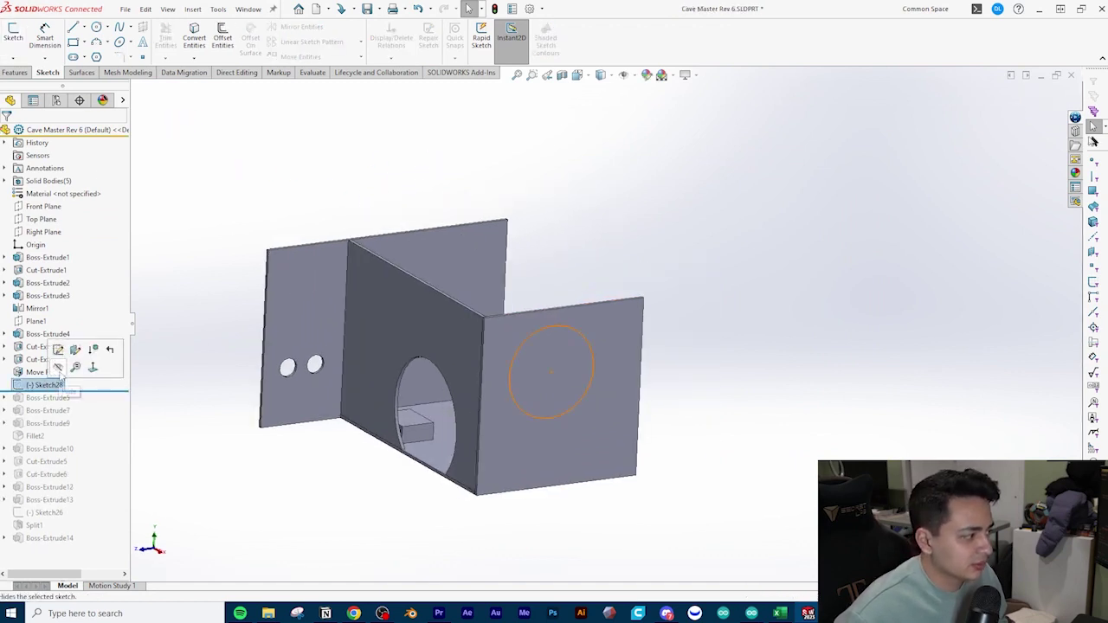
pyautogui.click(338, 183)
pyautogui.click(48, 385)
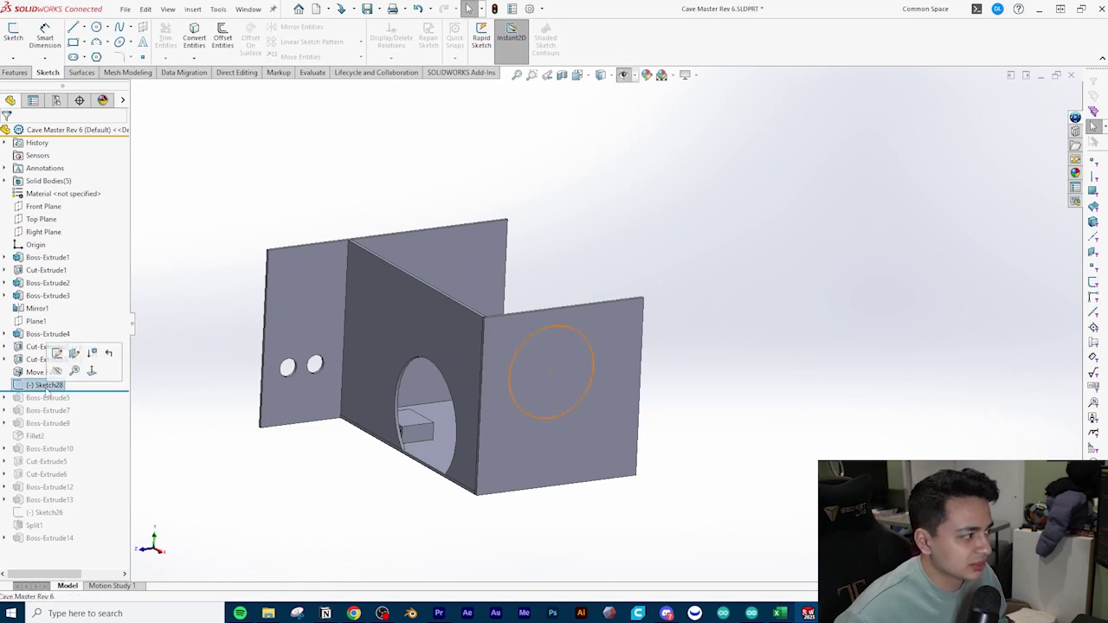
pyautogui.rightClick(52, 385)
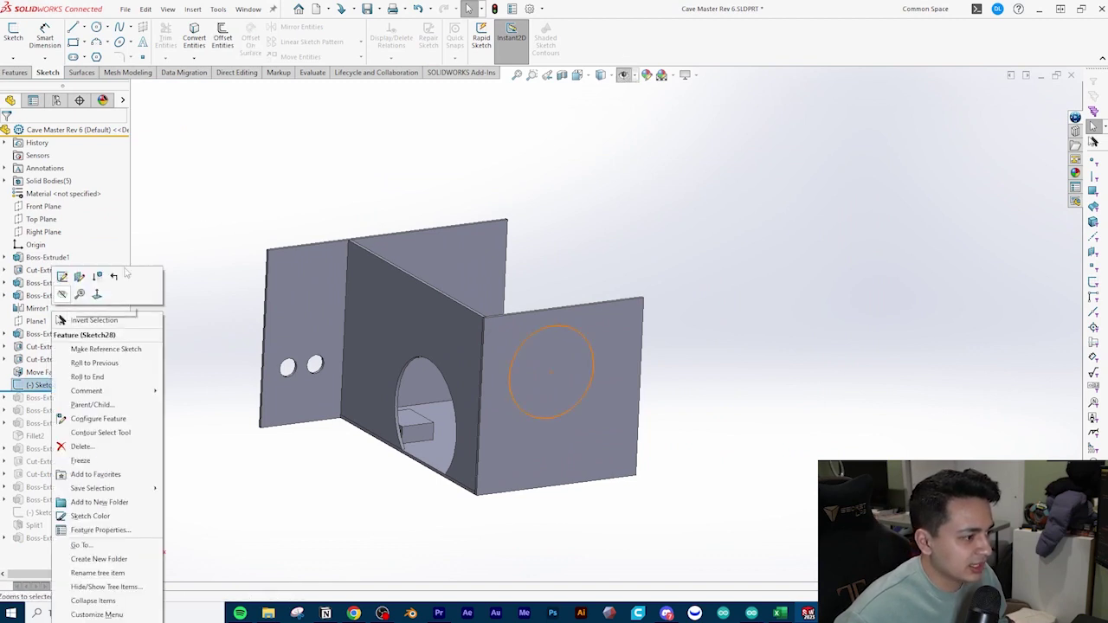
pyautogui.click(205, 213)
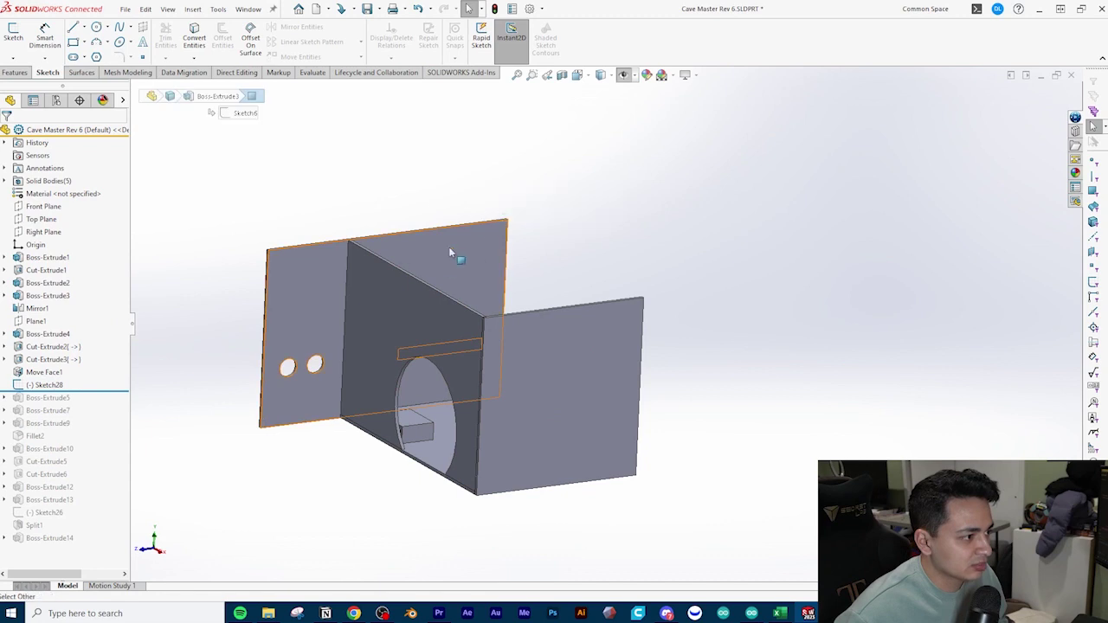
pyautogui.rightClick(33, 387)
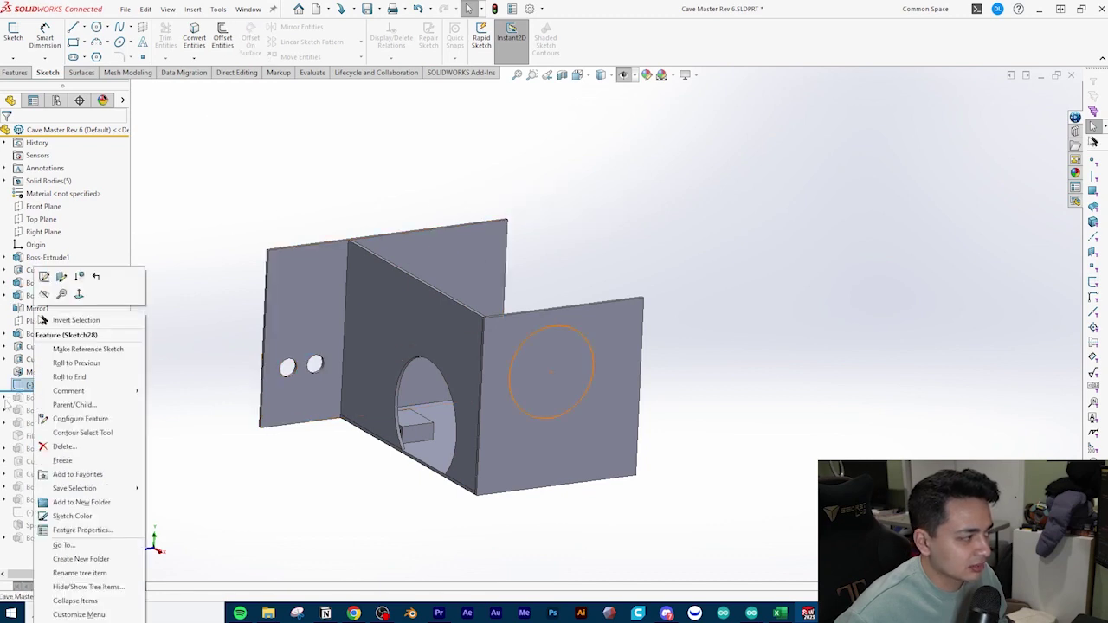
pyautogui.press('Escape')
pyautogui.rightClick(40, 386)
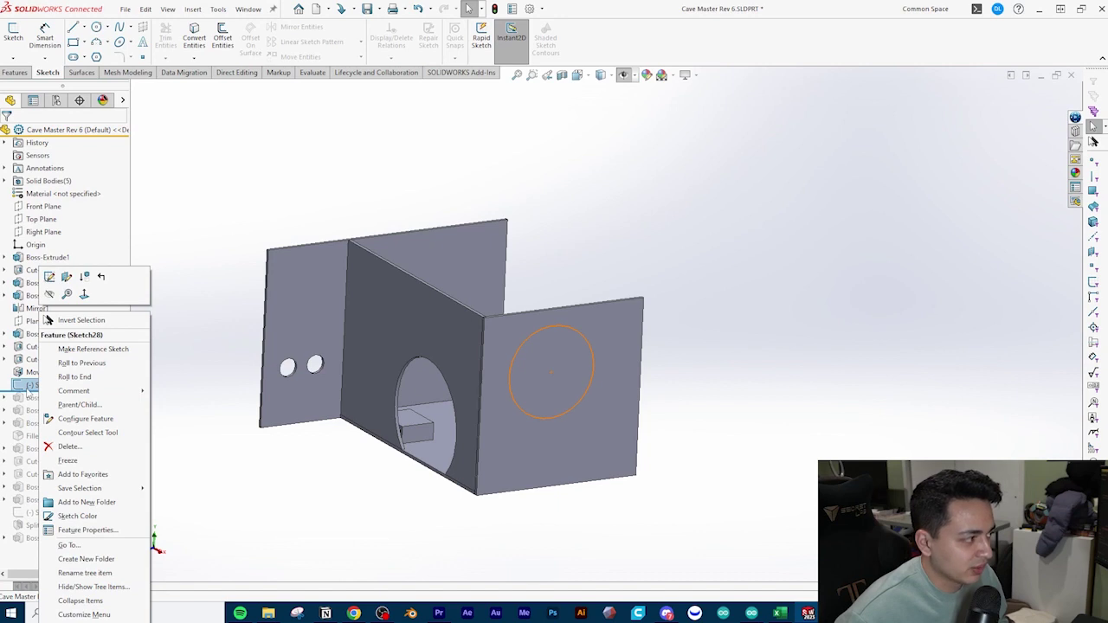
pyautogui.press('Escape')
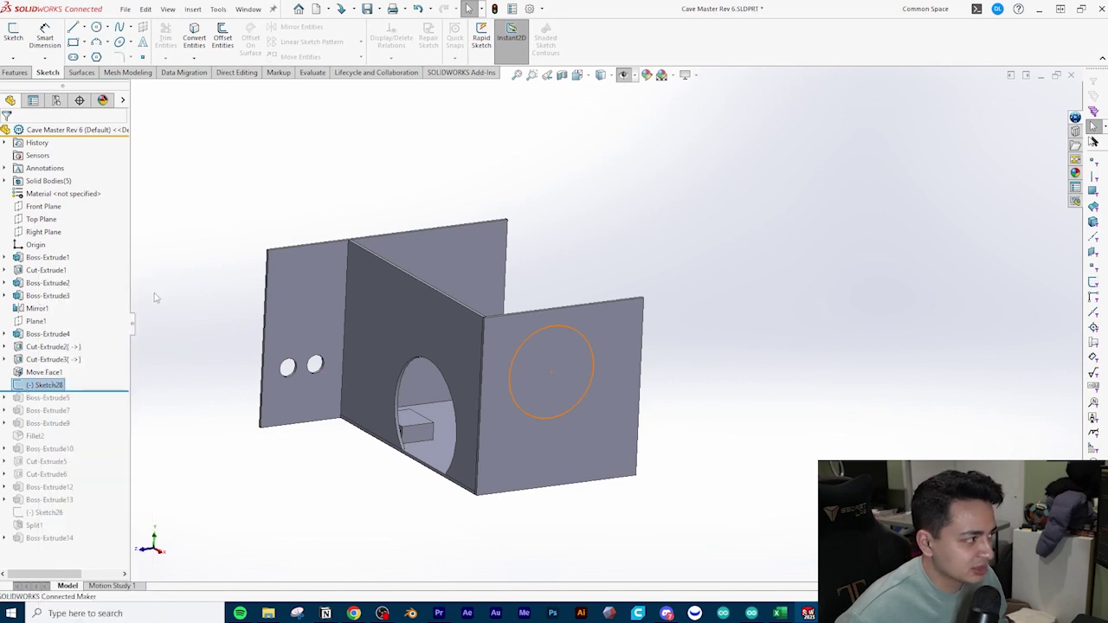
pyautogui.click(474, 270)
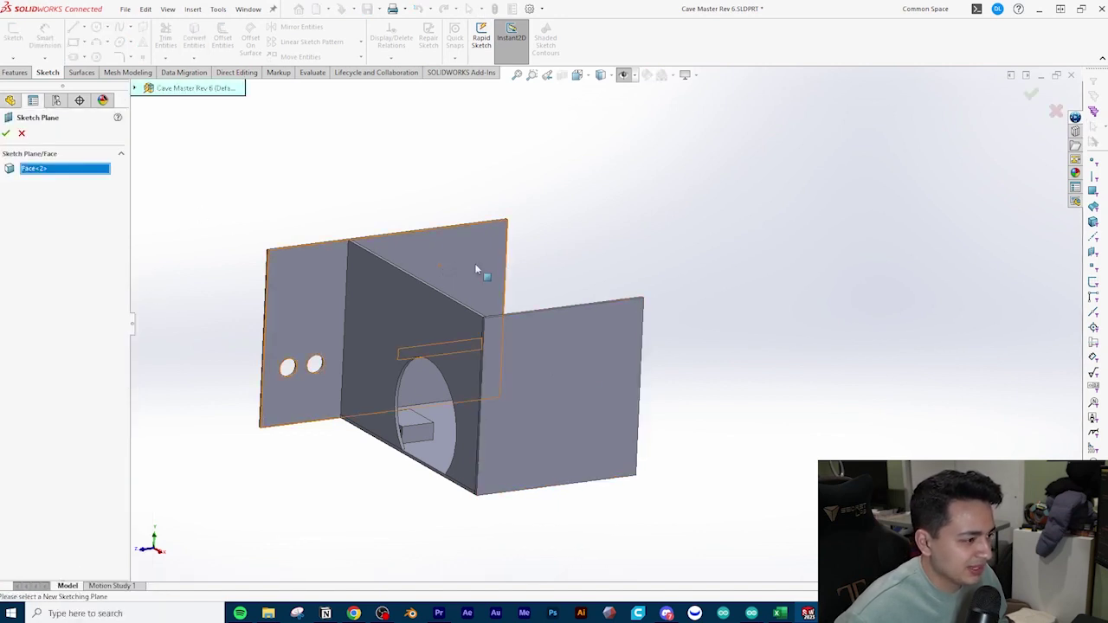
pyautogui.click(6, 133)
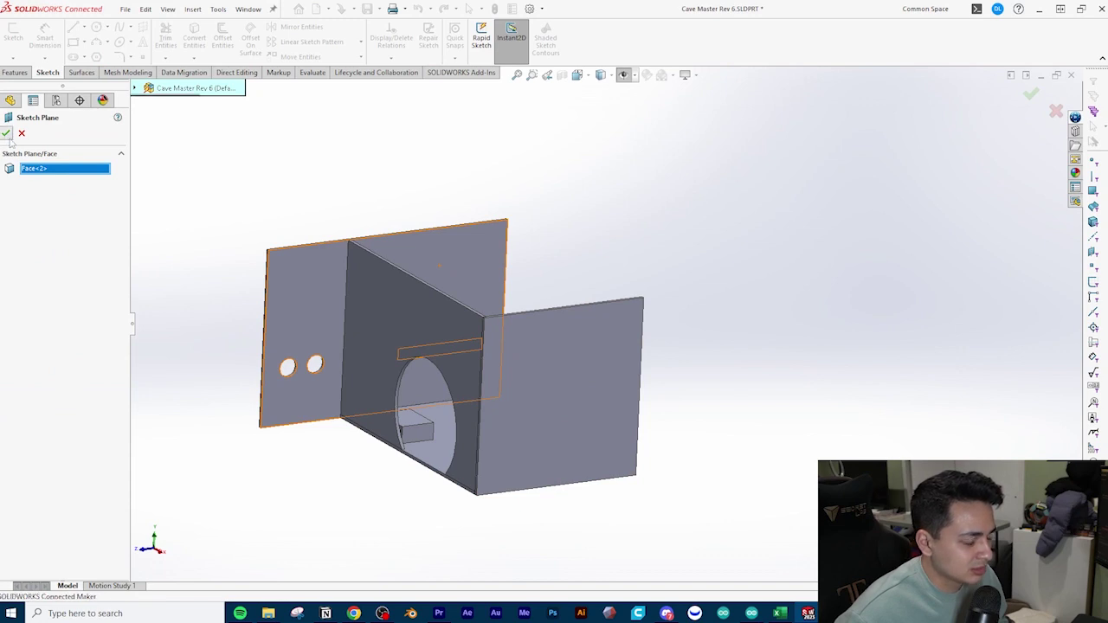
pyautogui.click(267, 219)
# - Highlight the circle sketch and examine its position on the rear plate from several angles
pyautogui.moveTo(392, 276); pyautogui.dragTo(342, 305, button='middle')
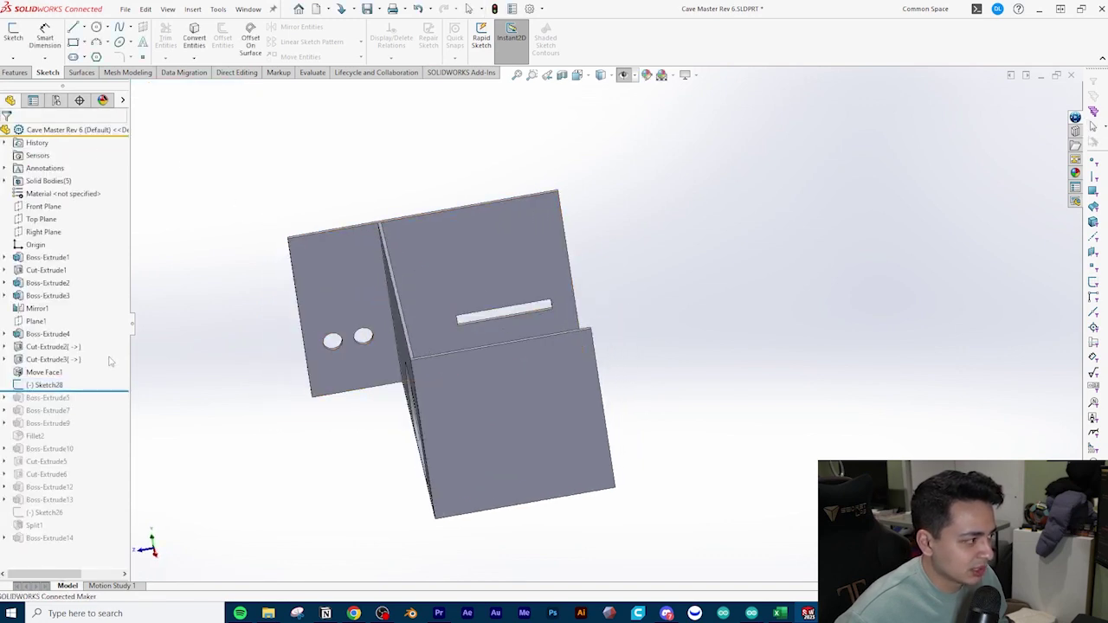
pyautogui.click(52, 386)
pyautogui.moveTo(411, 281)
pyautogui.mouseDown(button='middle')
pyautogui.moveTo(460, 246)
pyautogui.moveTo(514, 274)
pyautogui.mouseUp(button='middle')
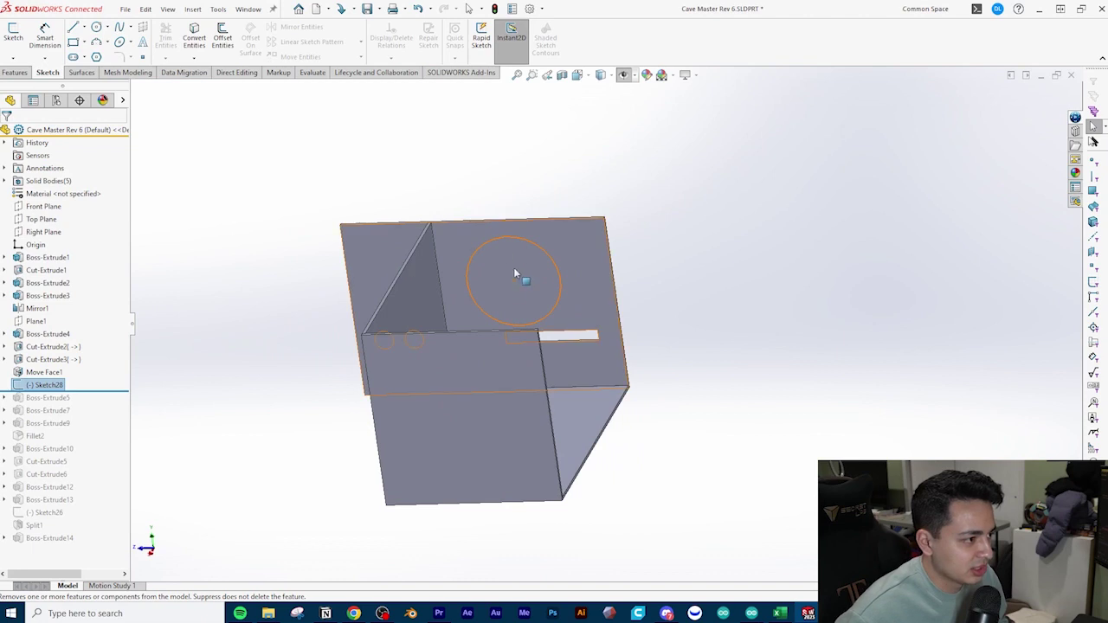
pyautogui.click(305, 284)
pyautogui.scroll(3, 395, 297)
pyautogui.moveTo(395, 297)
pyautogui.mouseDown(button='middle')
pyautogui.moveTo(459, 312)
pyautogui.moveTo(522, 276)
pyautogui.mouseUp(button='middle')
pyautogui.scroll(-2, 644, 284)
pyautogui.moveTo(619, 304); pyautogui.dragTo(545, 320, button='middle')
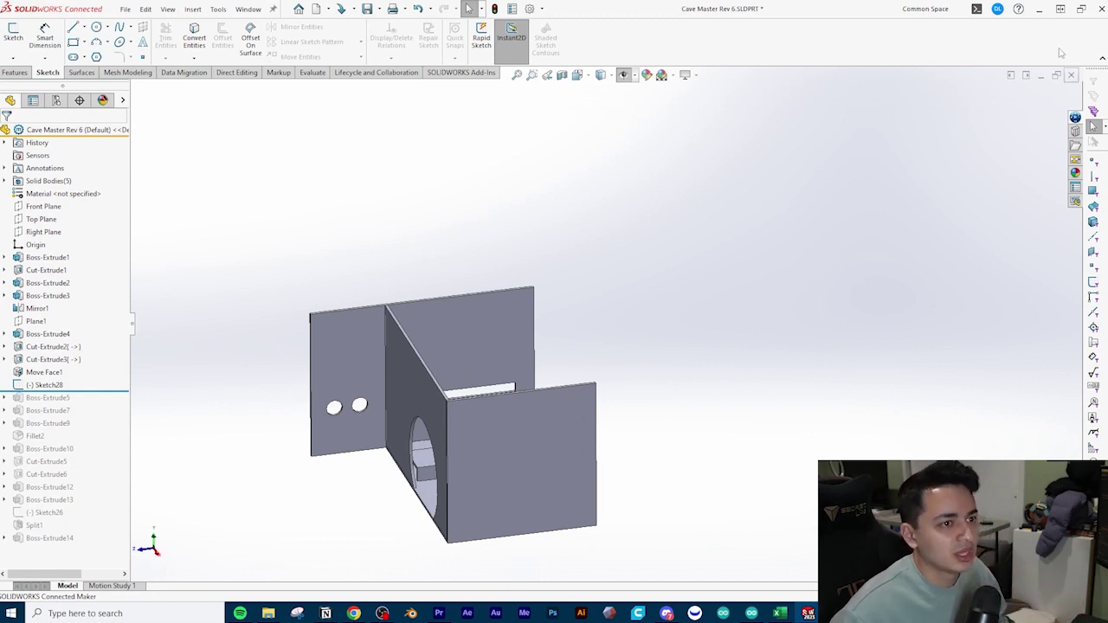
# - Search all commands for "extrude" and start Extruded Boss/Base from the results
pyautogui.click(976, 9)
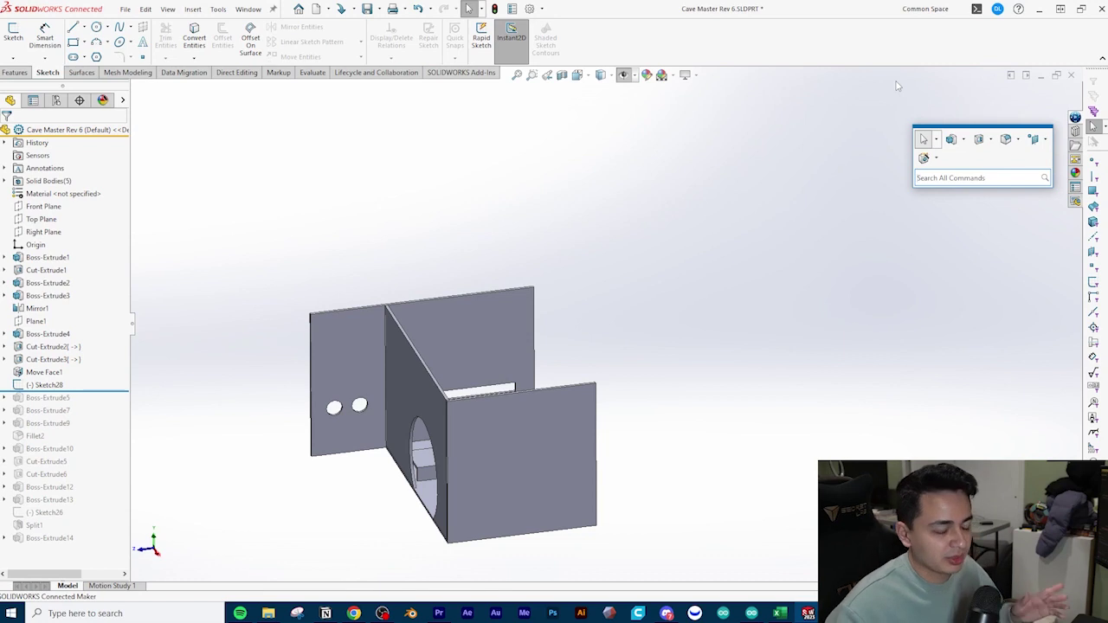
pyautogui.write('e')
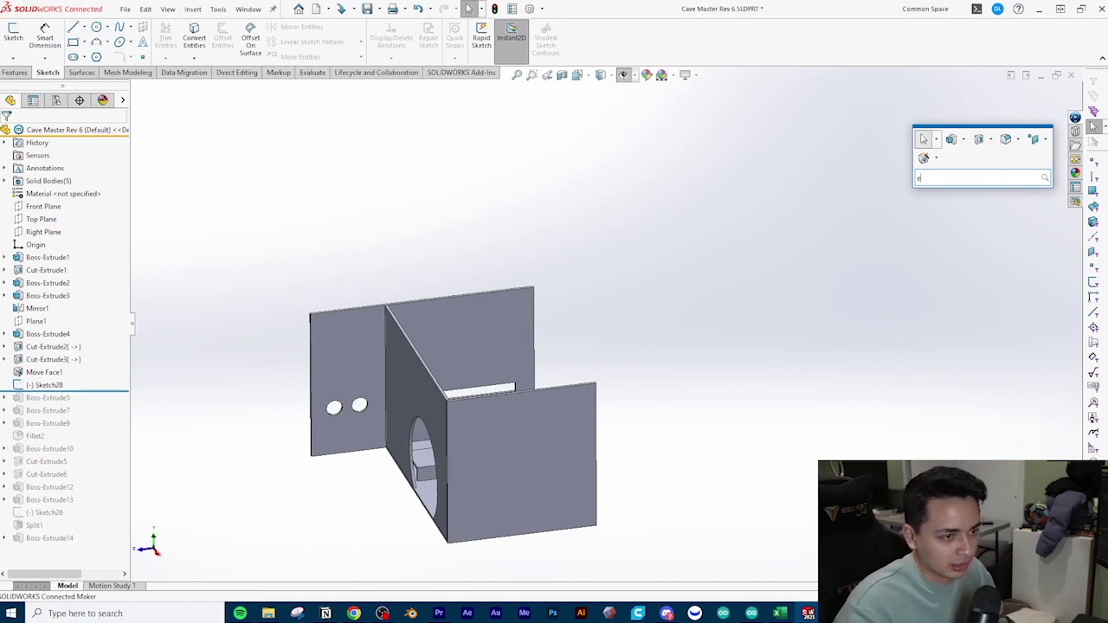
pyautogui.write('xtrid')
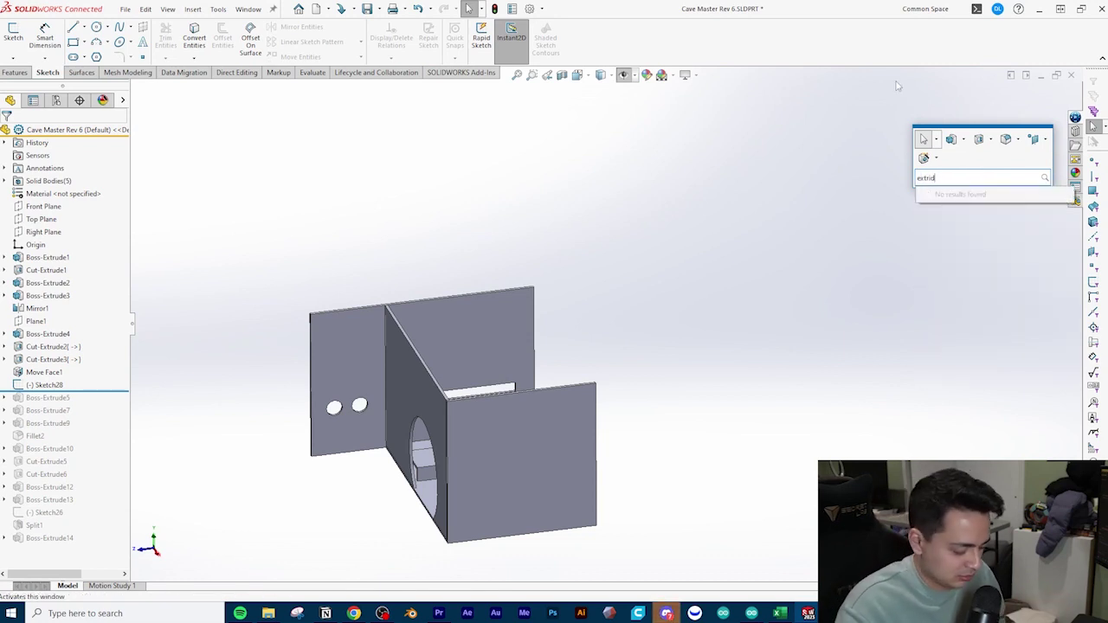
pyautogui.press('BackSpace')
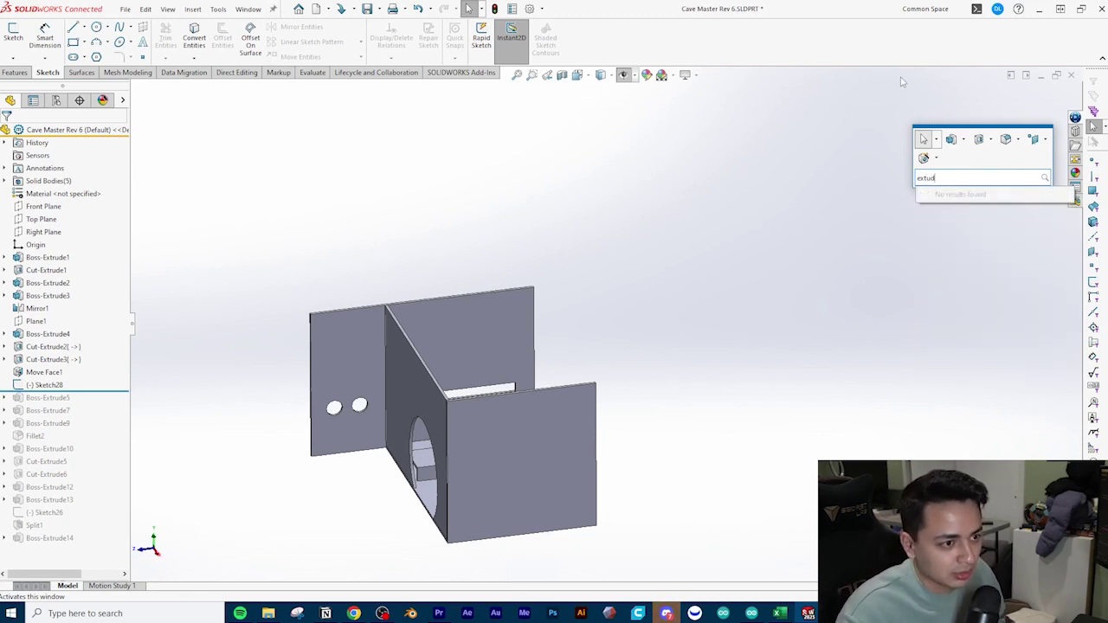
pyautogui.press('BackSpace')
pyautogui.press('BackSpace')
pyautogui.write('rude')
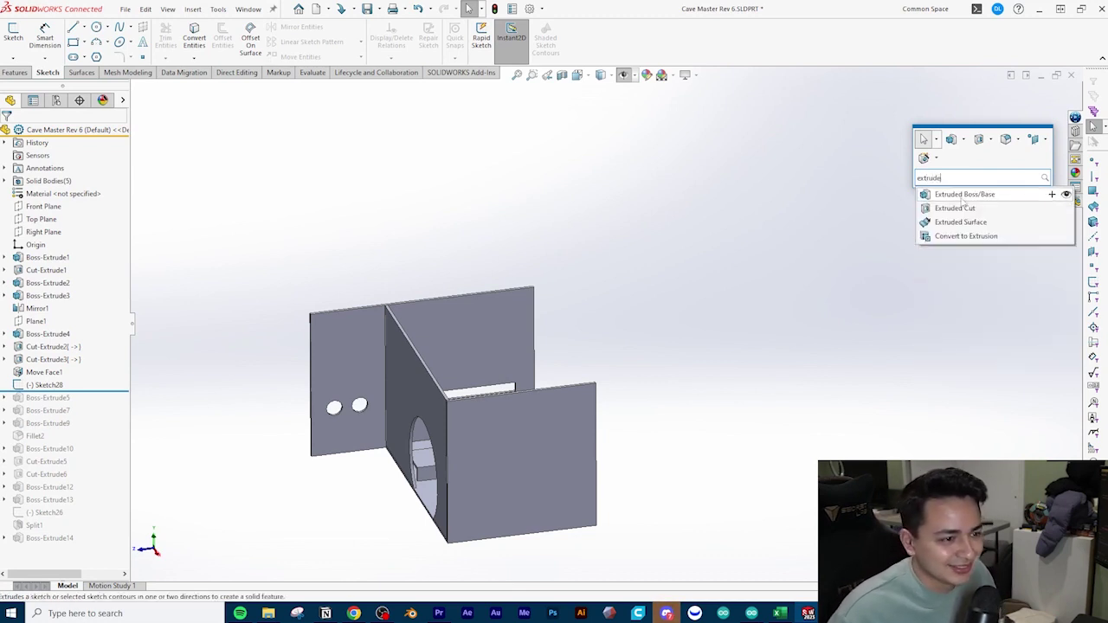
pyautogui.click(962, 196)
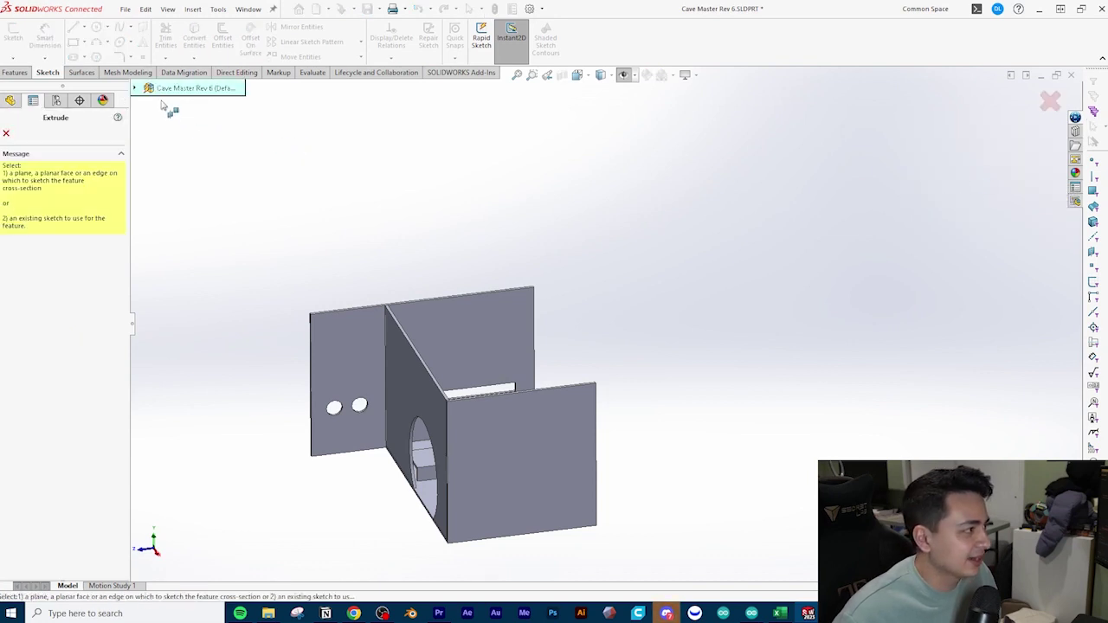